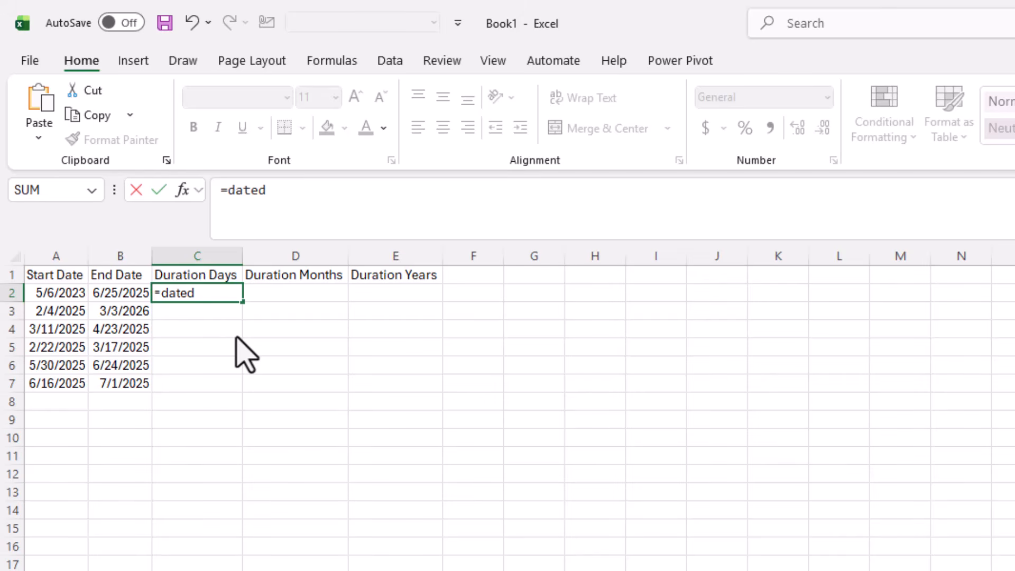
Begin a DATEDIF formula in C2 and read the function's help on its arguments and unit codes.
type("if(")
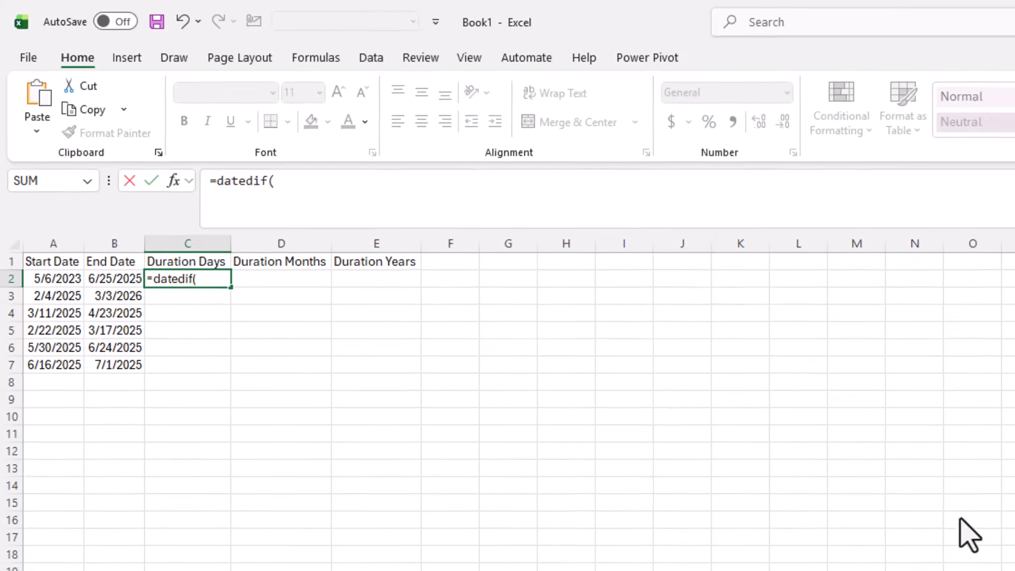
key("F1")
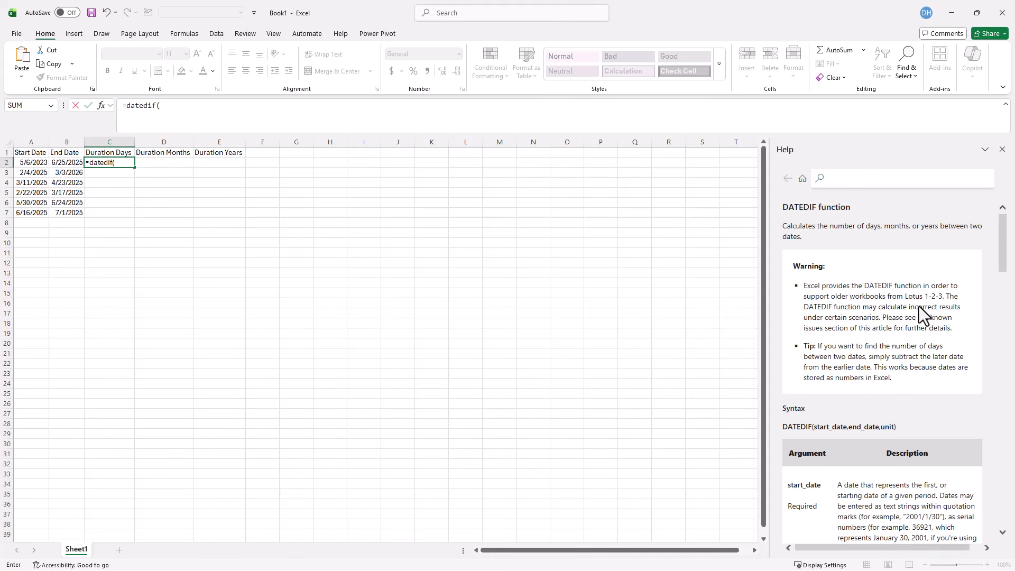
scroll(923, 315, "down", 5)
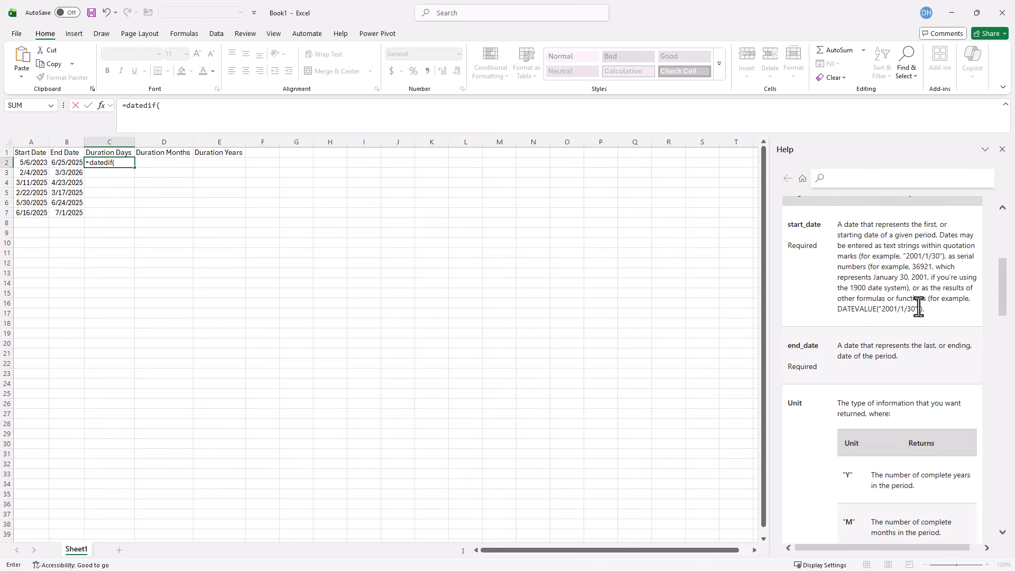
scroll(919, 306, "up", 5)
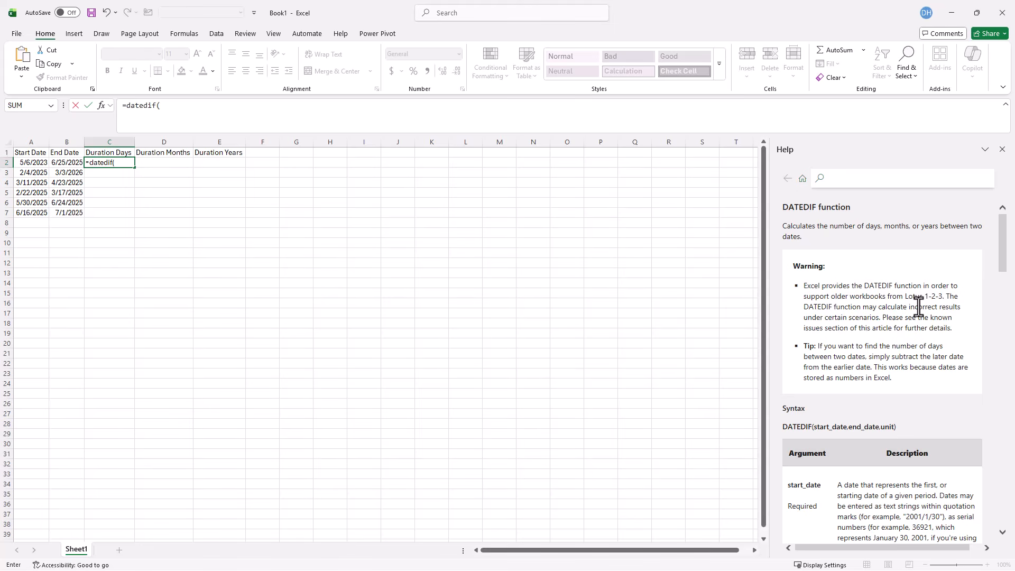
scroll(921, 308, "down", 2)
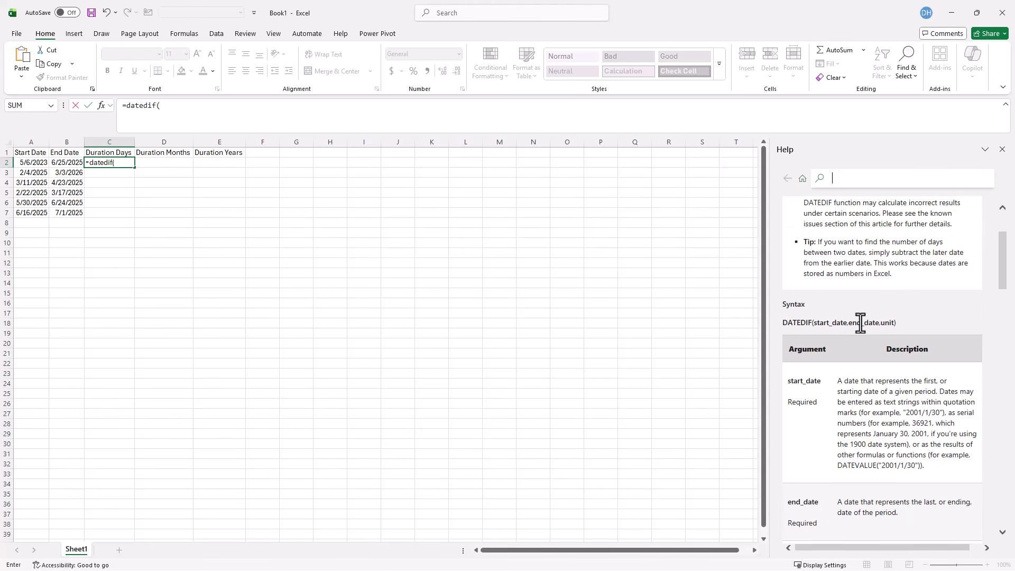
scroll(888, 324, "down", 7)
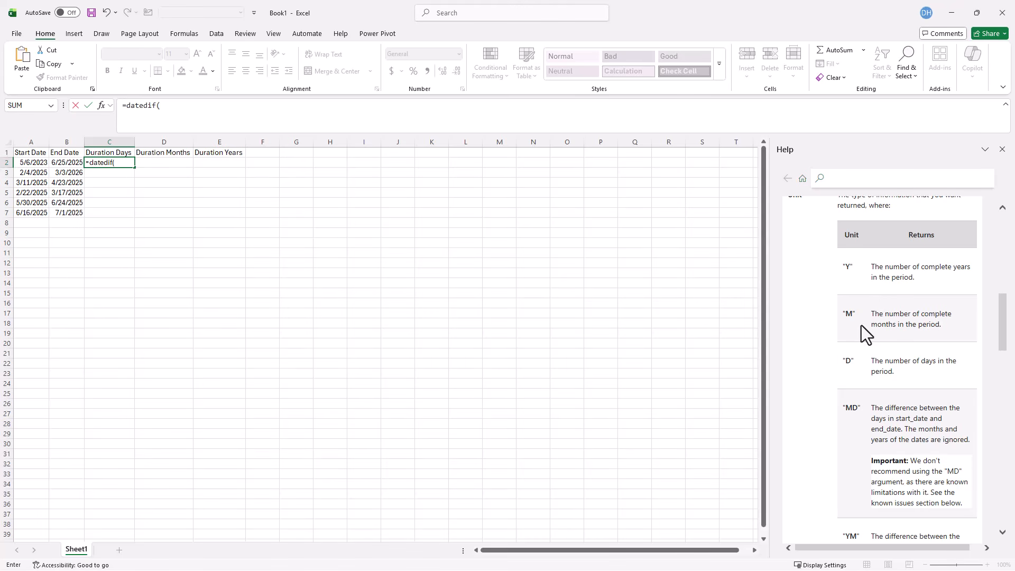
left_click(1002, 149)
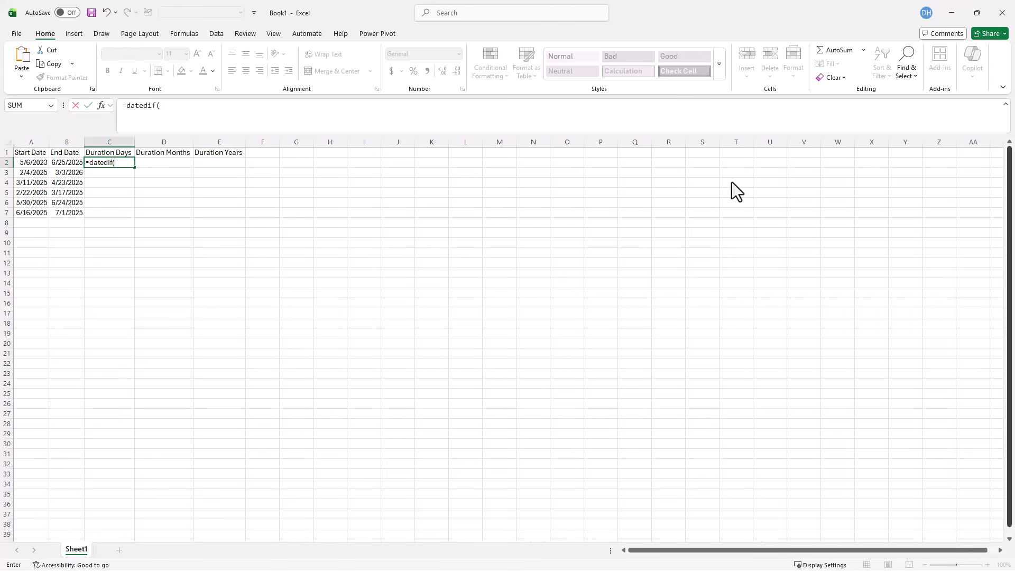
Complete the Duration Days formula in C2 as =DATEDIF(A2,B2,"d").
left_click(210, 110)
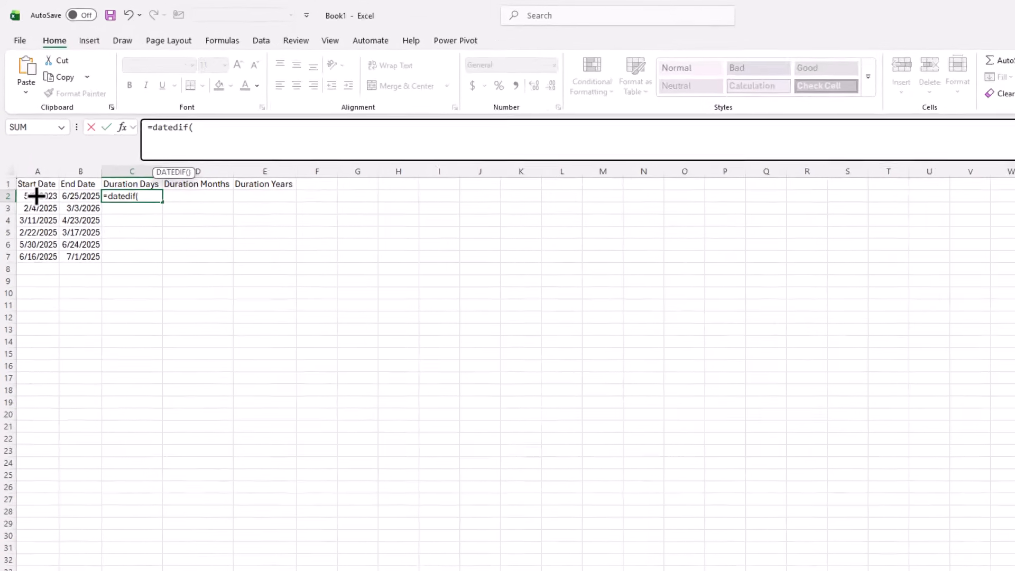
left_click(30, 163)
type(",")
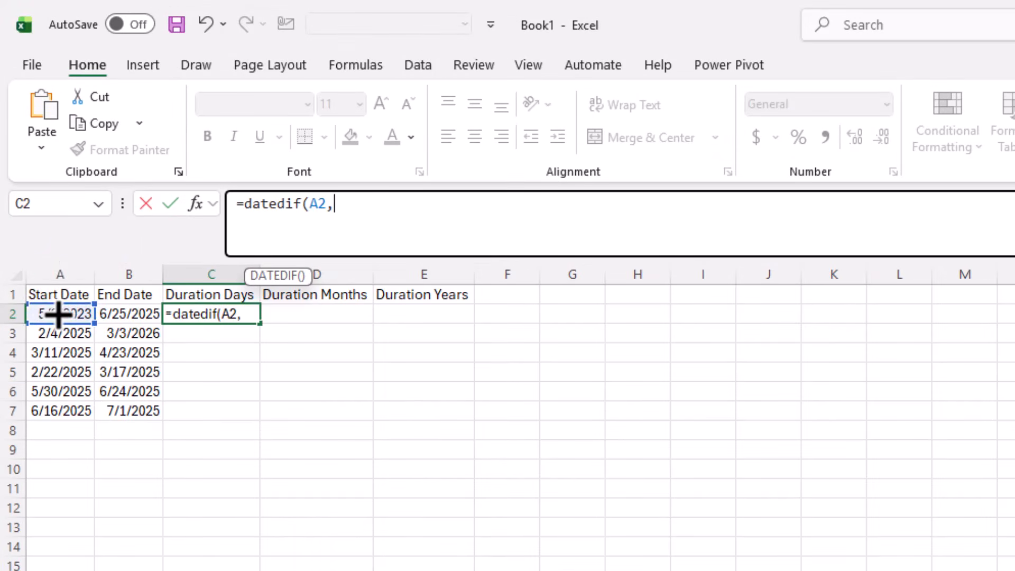
left_click(119, 317)
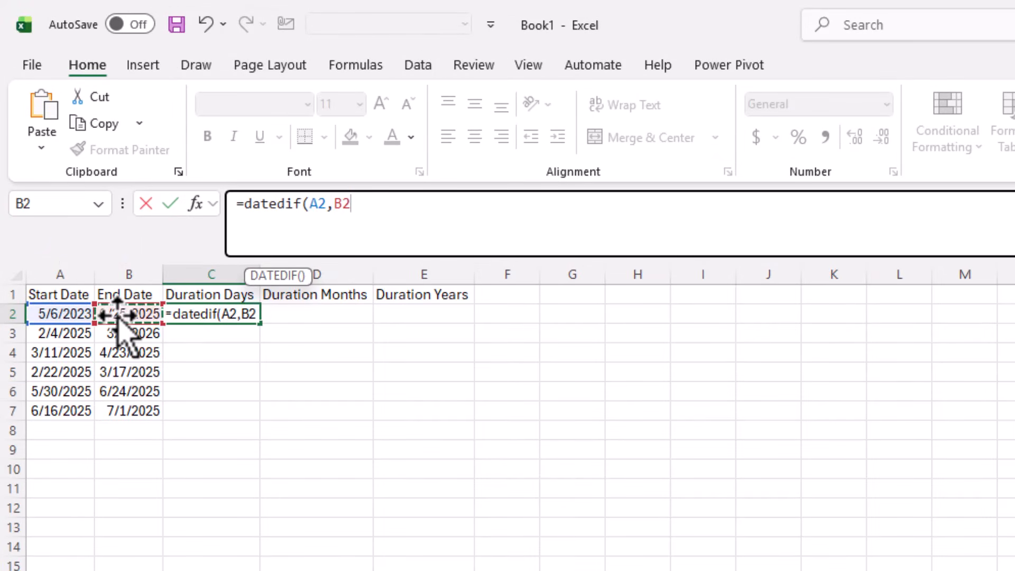
type(",")
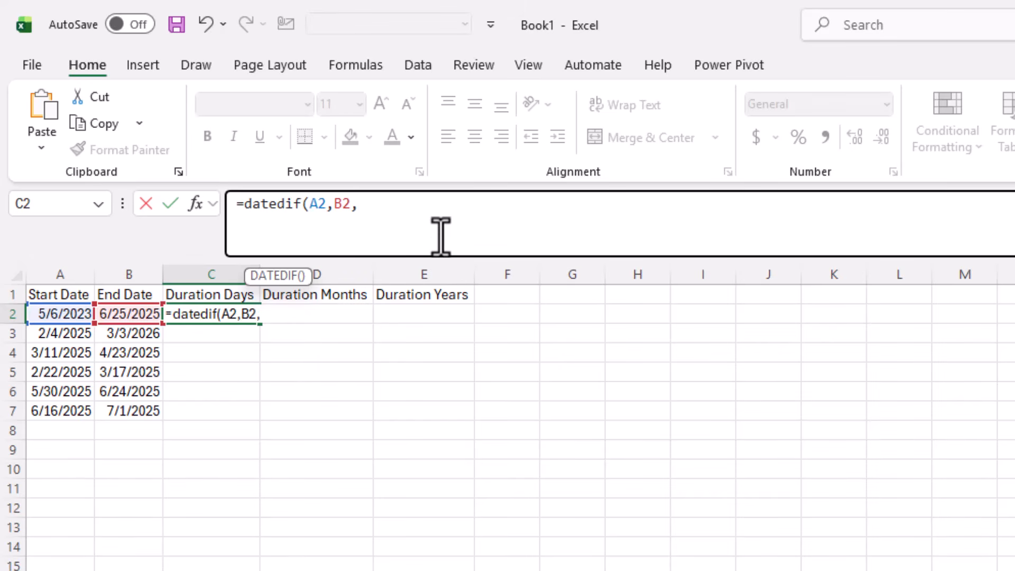
type("\"d\")")
key("Return")
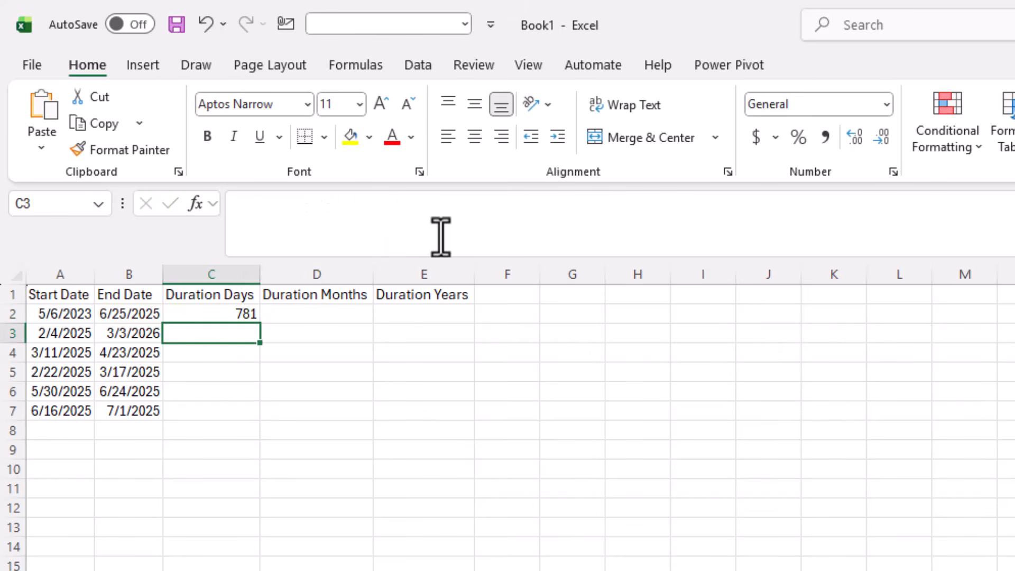
Fill the Duration Days formula from C2 down through C7 and check the formula in the last row.
left_click(228, 314)
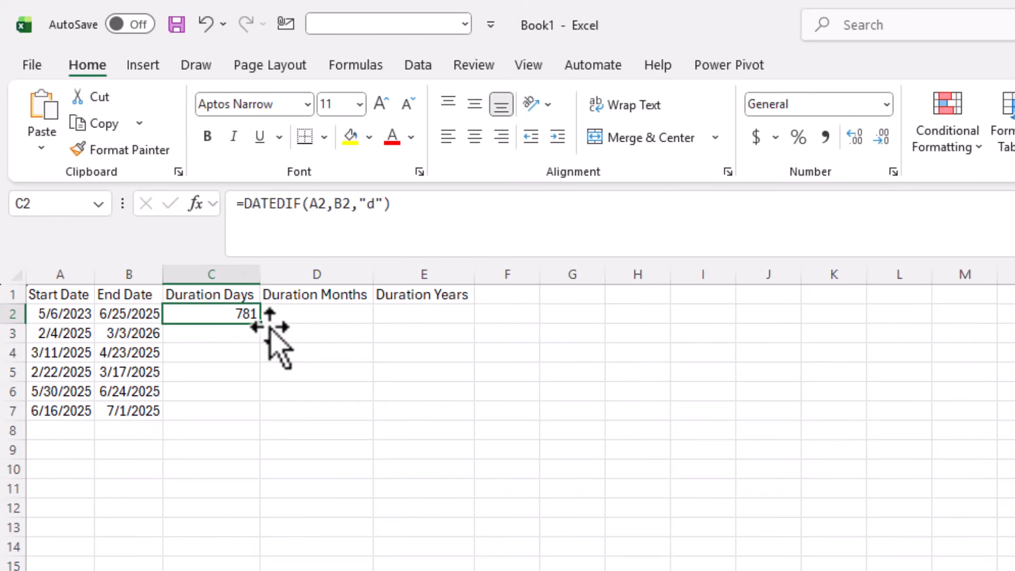
double_click(260, 323)
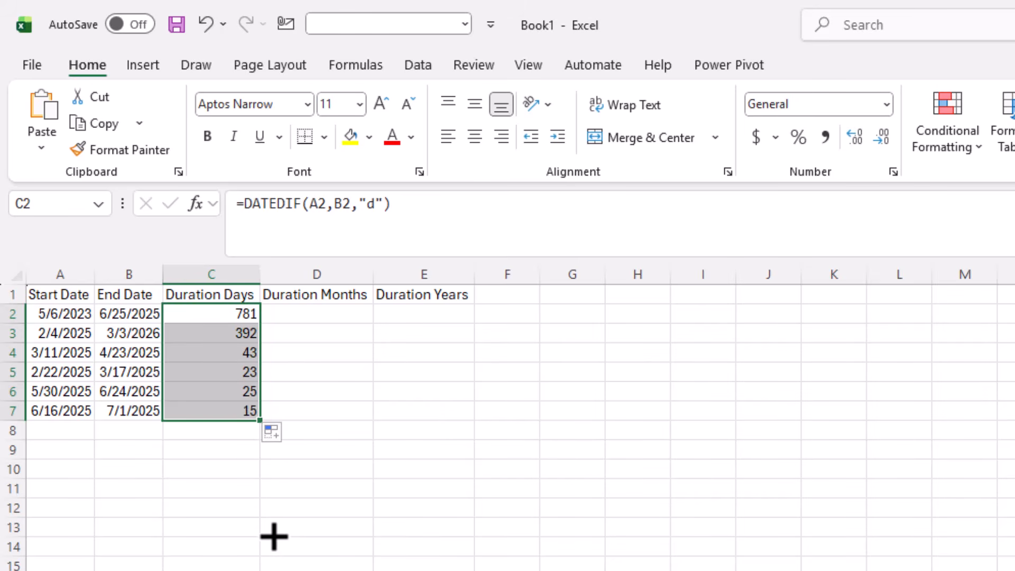
left_click(208, 412)
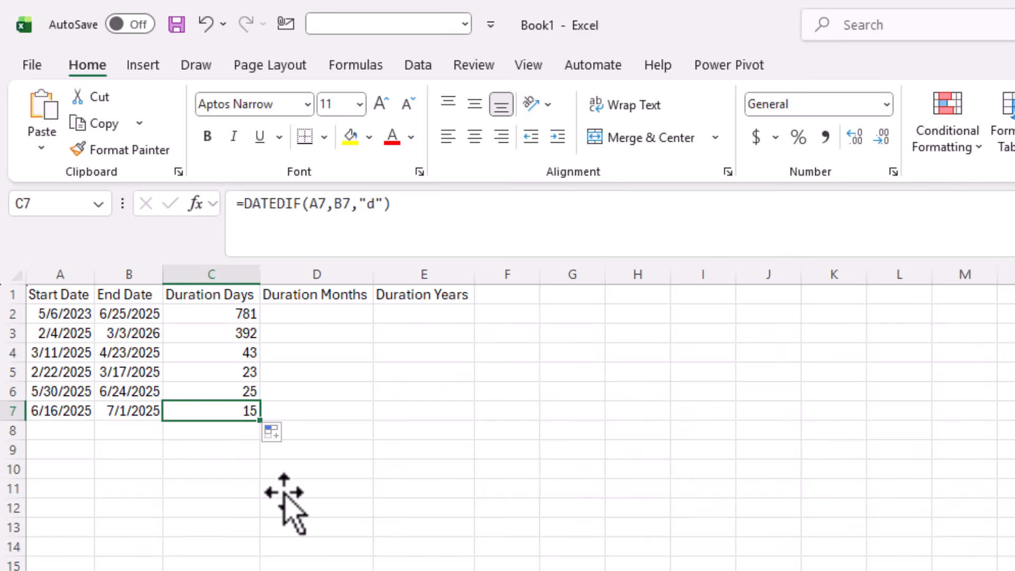
Enter =DATEDIF(A2,B2,"m") in D2 to calculate the duration in months.
left_click(331, 314)
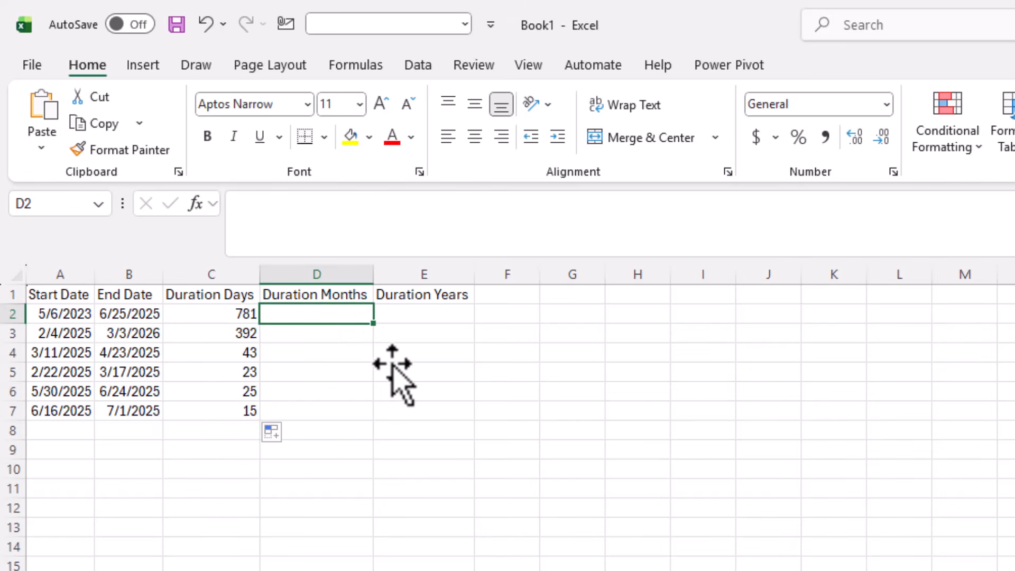
type("=datedif")
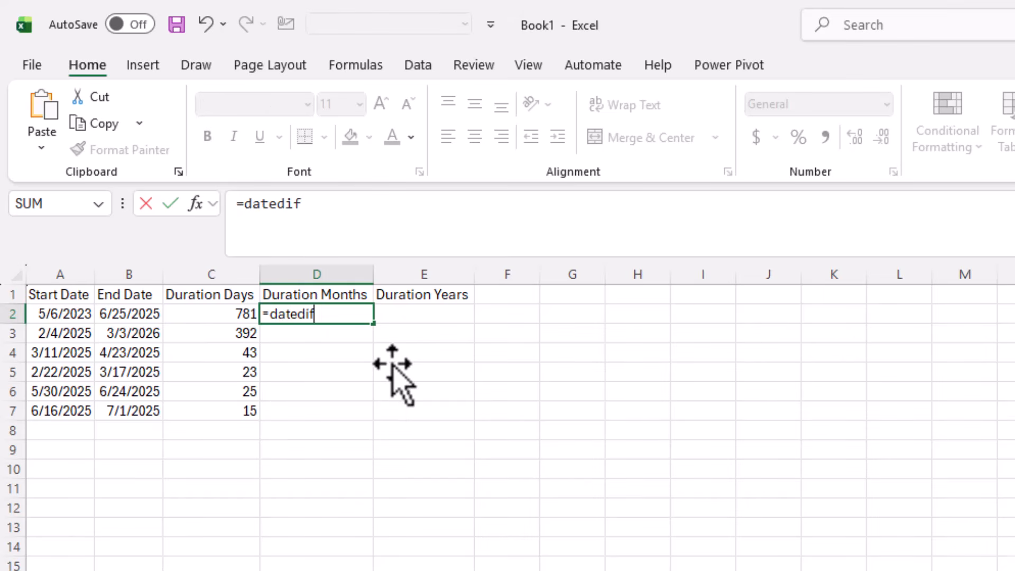
type("(")
left_click(60, 315)
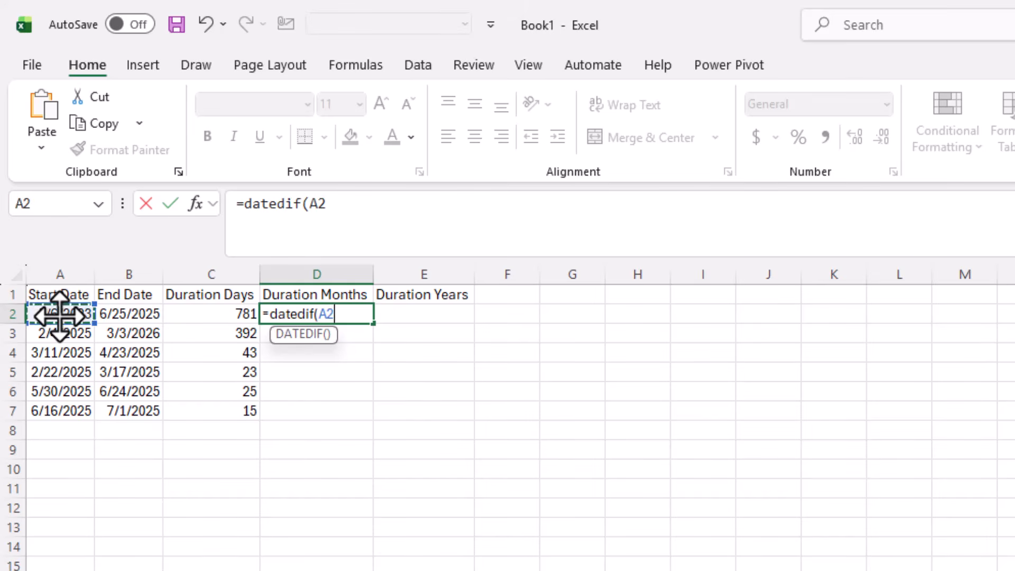
type(",")
left_click(115, 314)
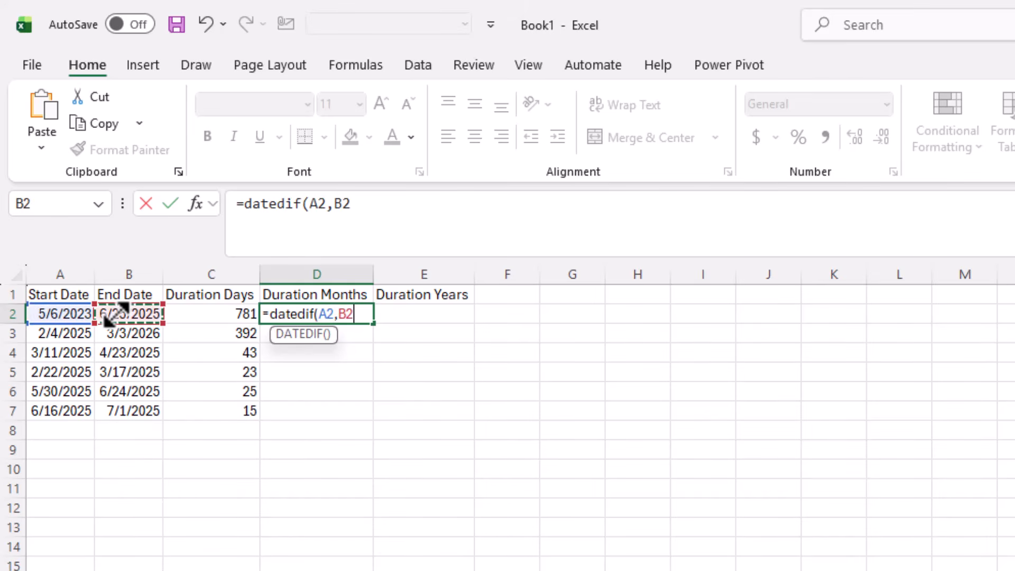
type(",\"m\"")
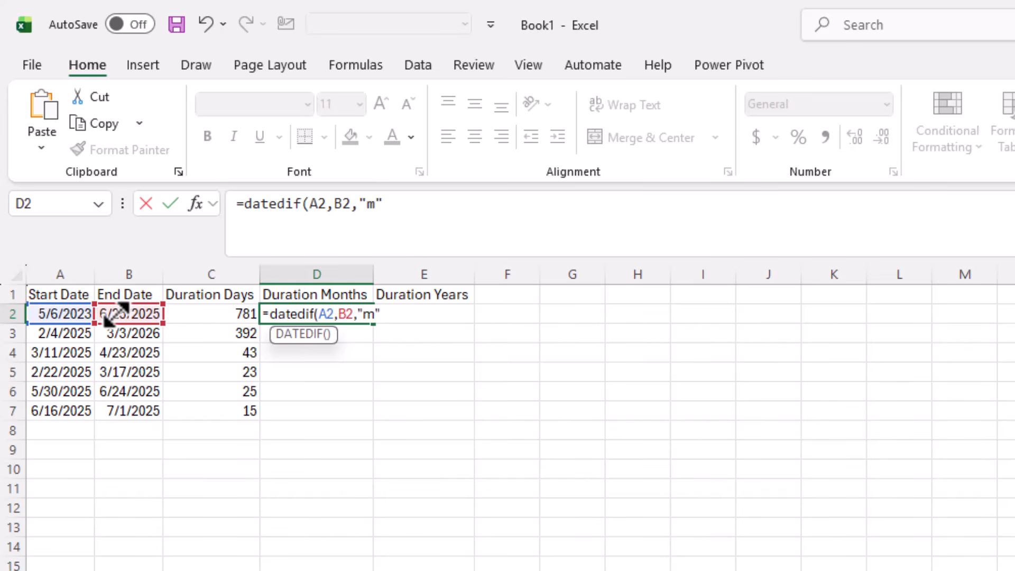
type(")")
key("Return")
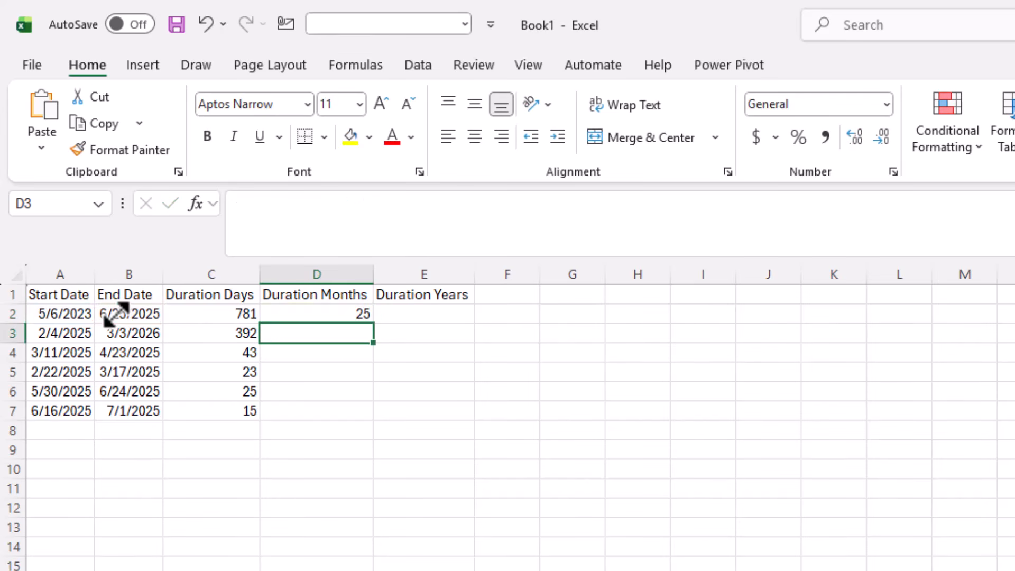
Fill the Duration Months formula from D2 down through D7 and check row 7's start date and formula.
left_click(358, 317)
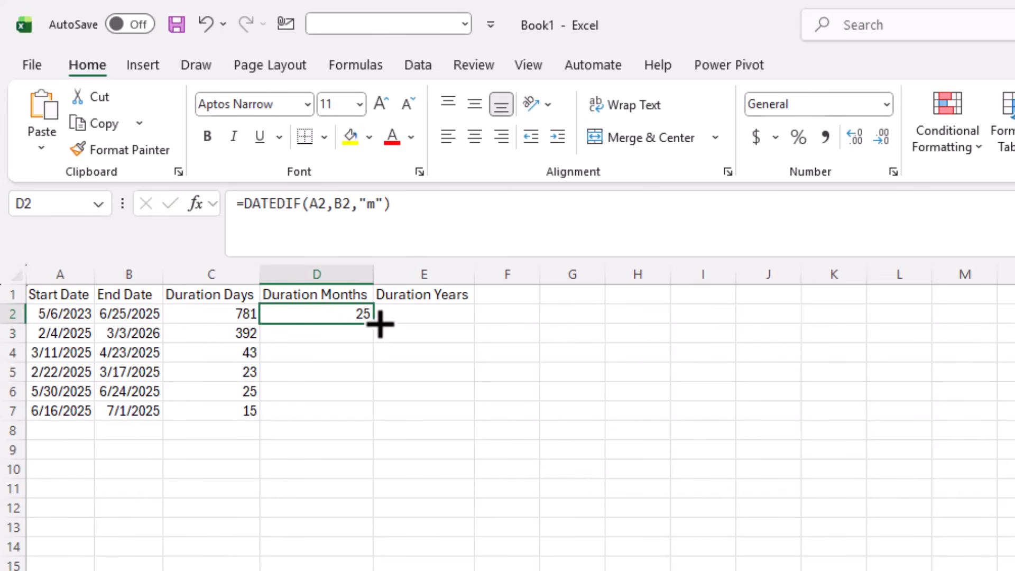
left_click_drag(381, 324, 404, 419)
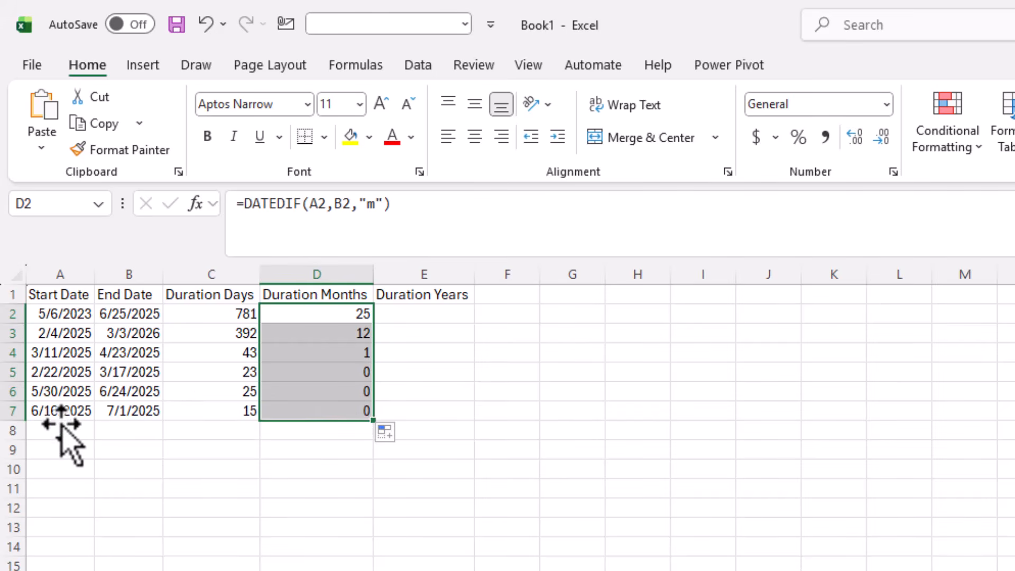
left_click(72, 412)
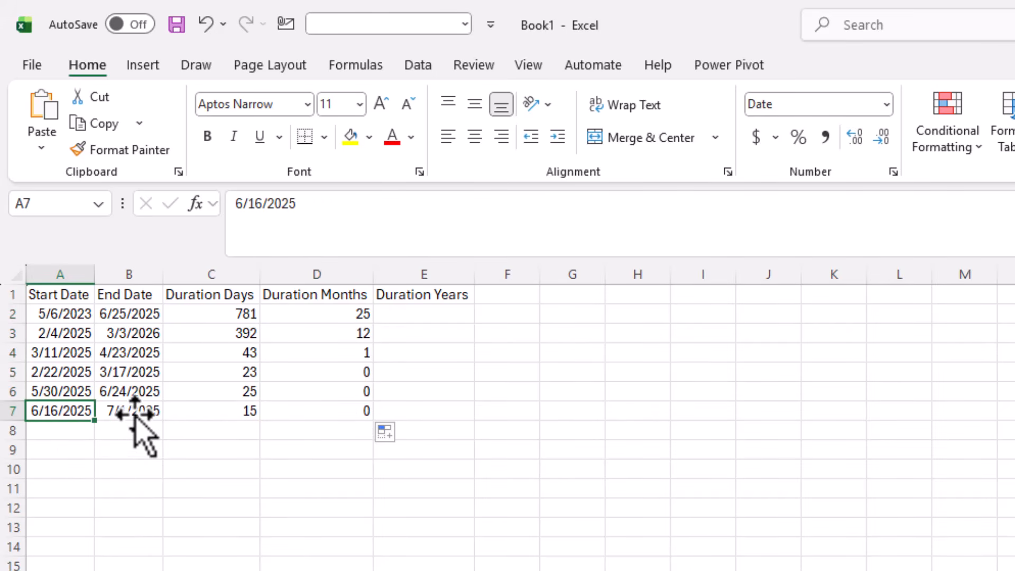
left_click(351, 414)
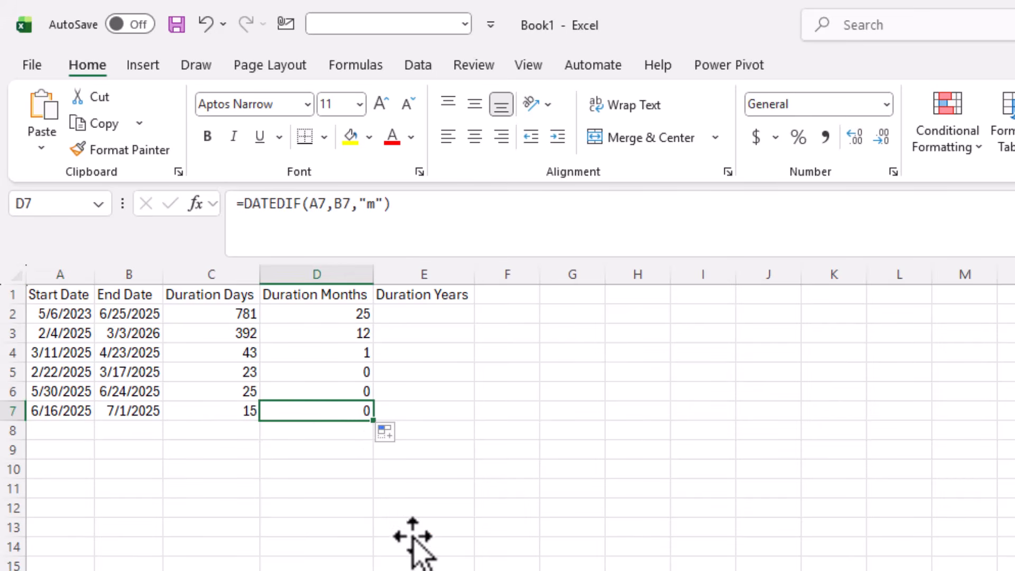
Enter =DATEDIF(A2,B2,"y") in E2 to calculate the duration in years.
left_click(416, 316)
type("=di")
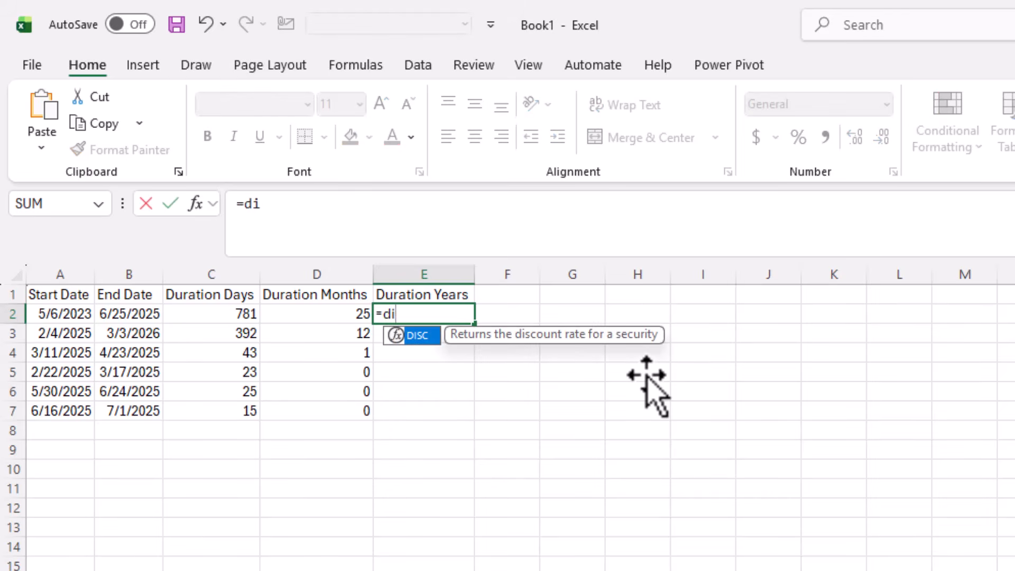
key("BackSpace")
type("atedif(")
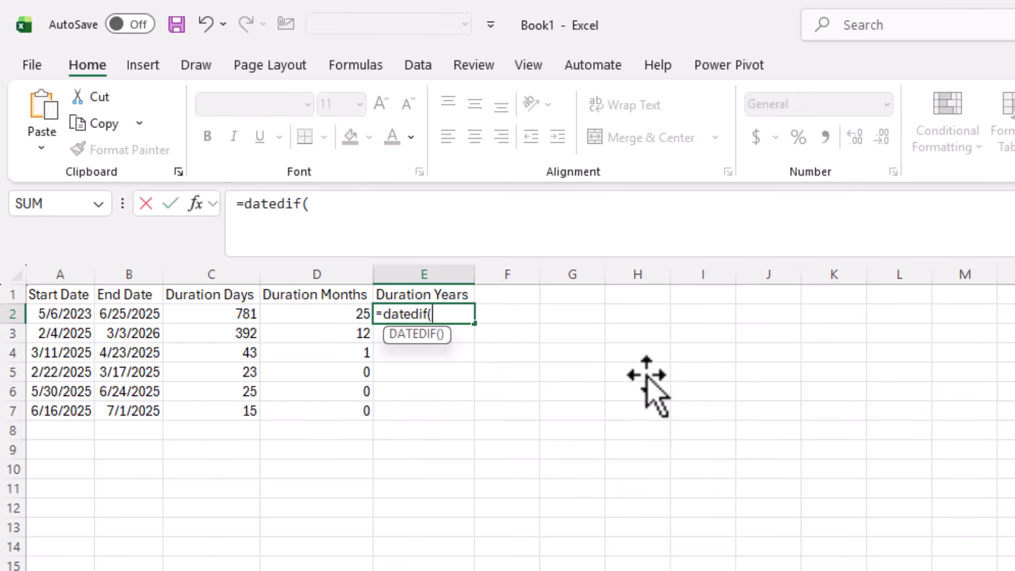
left_click(63, 314)
type(",")
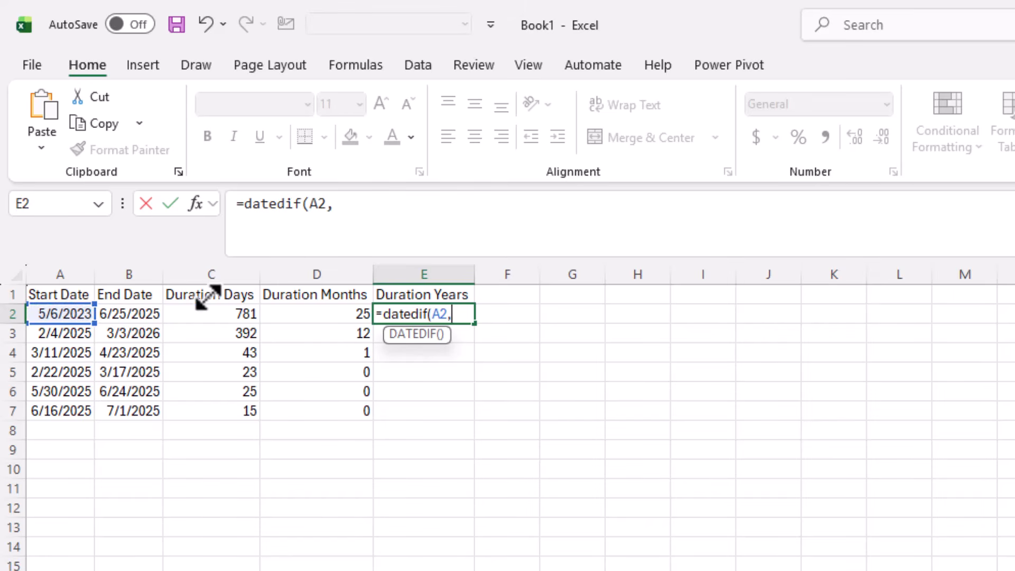
left_click(128, 314)
type(",")
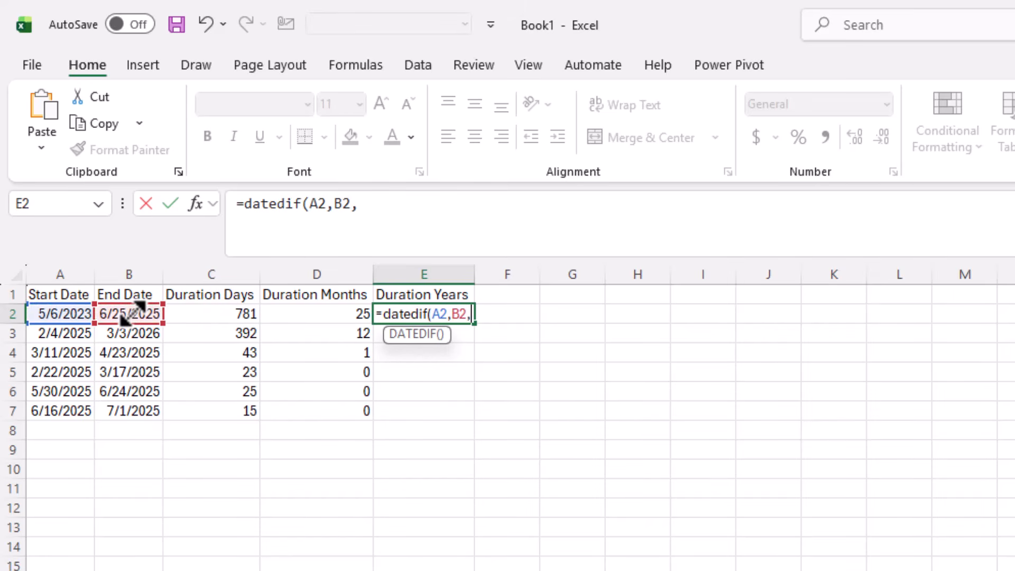
type("\"y\")")
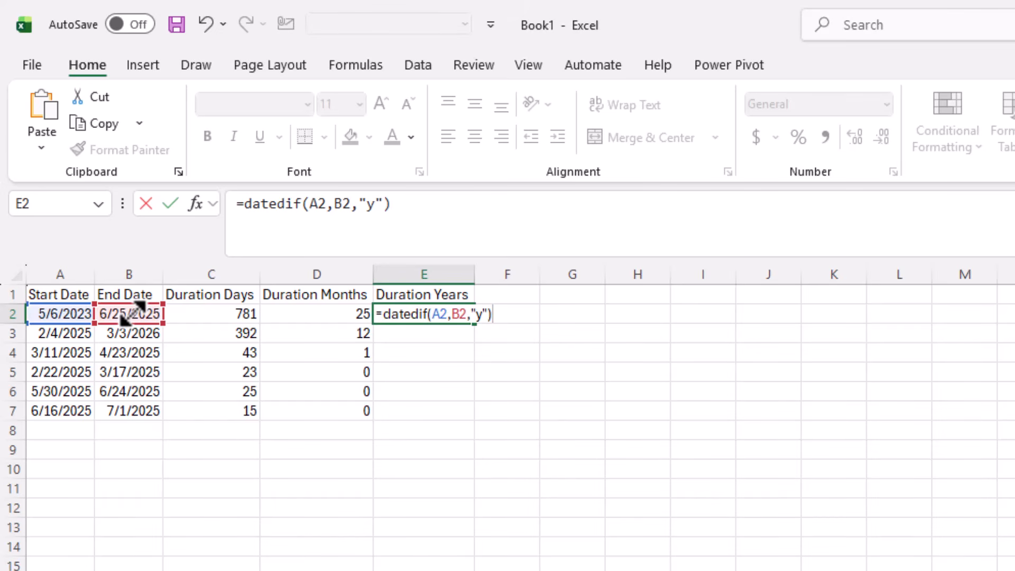
key("Return")
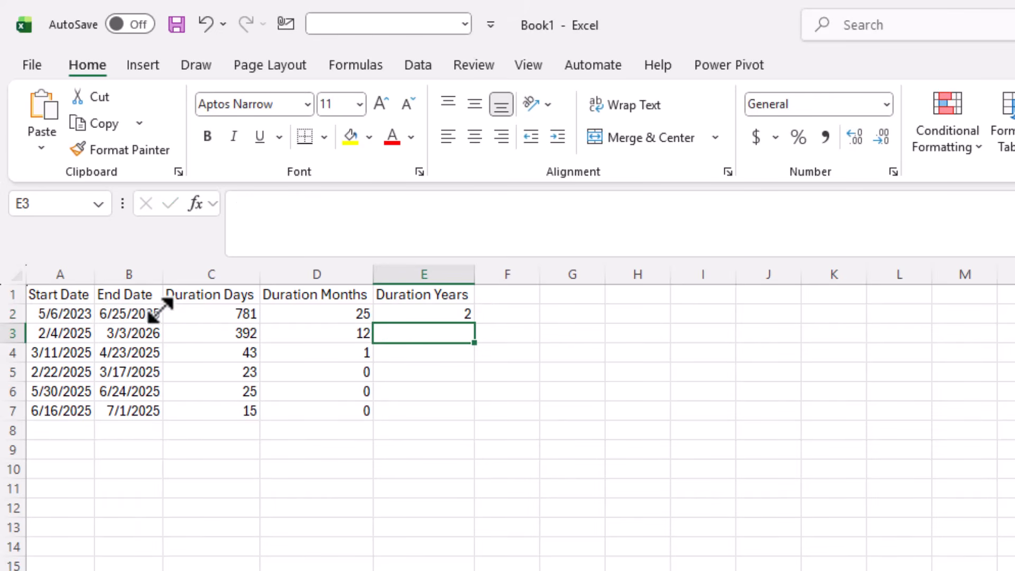
Fill the Duration Years formula from E2 down through E7 and check the formula in E6.
left_click(423, 314)
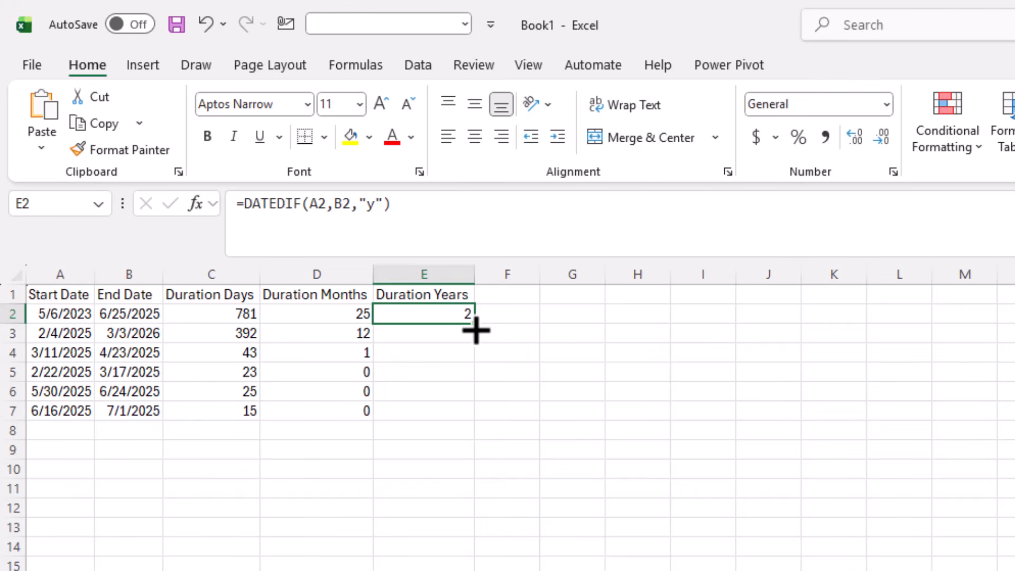
double_click(476, 329)
left_click(625, 415)
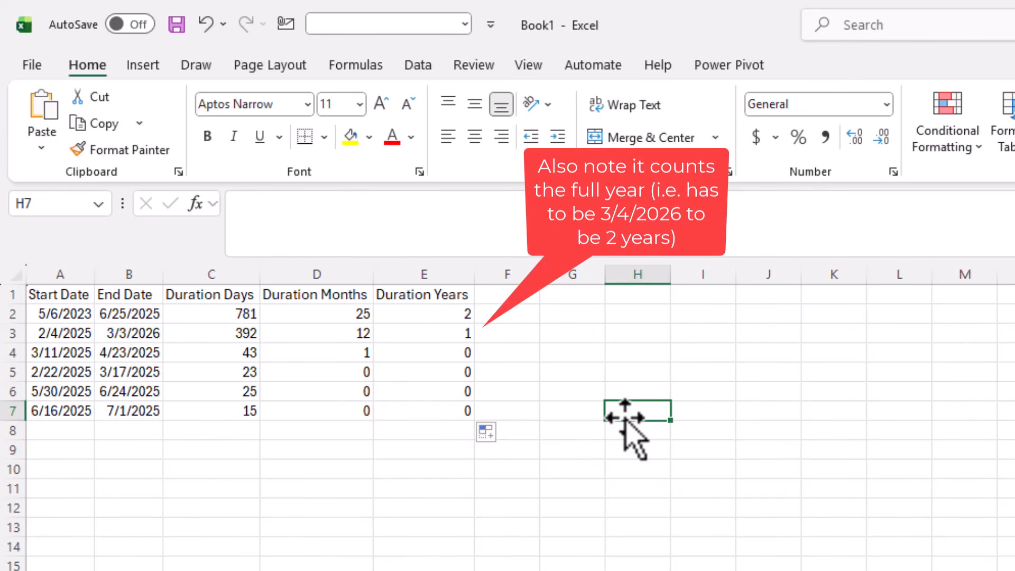
left_click(430, 391)
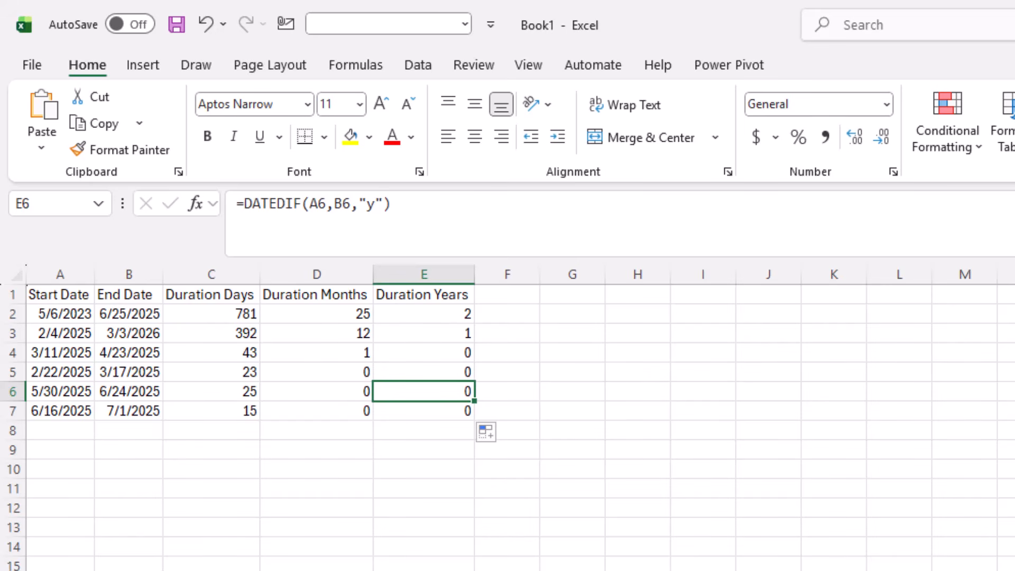
Copy the start and end dates with their headers from A1:B7 to I1.
left_click_drag(55, 292, 123, 399)
key("ctrl+c")
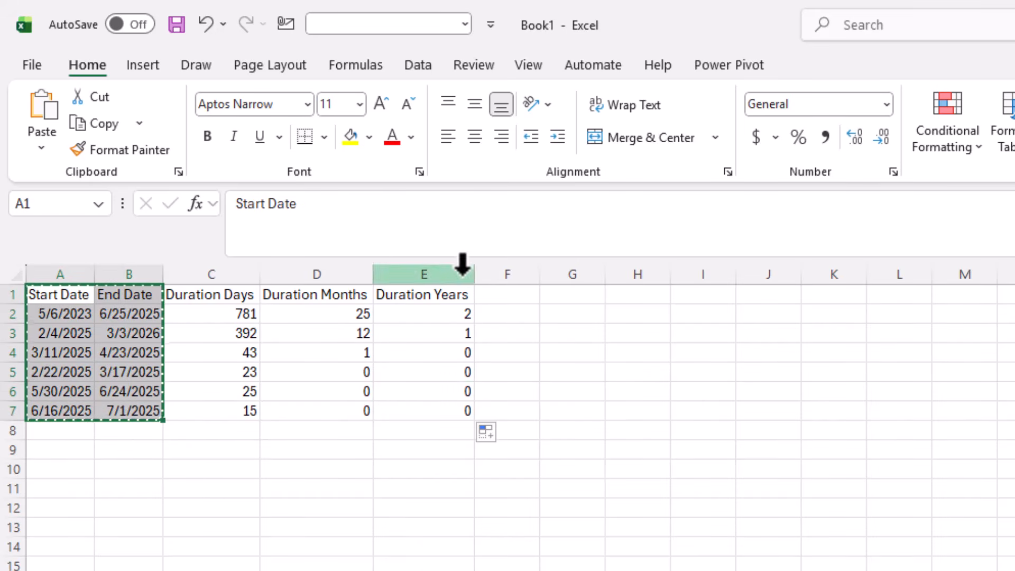
left_click(688, 292)
key("ctrl+v")
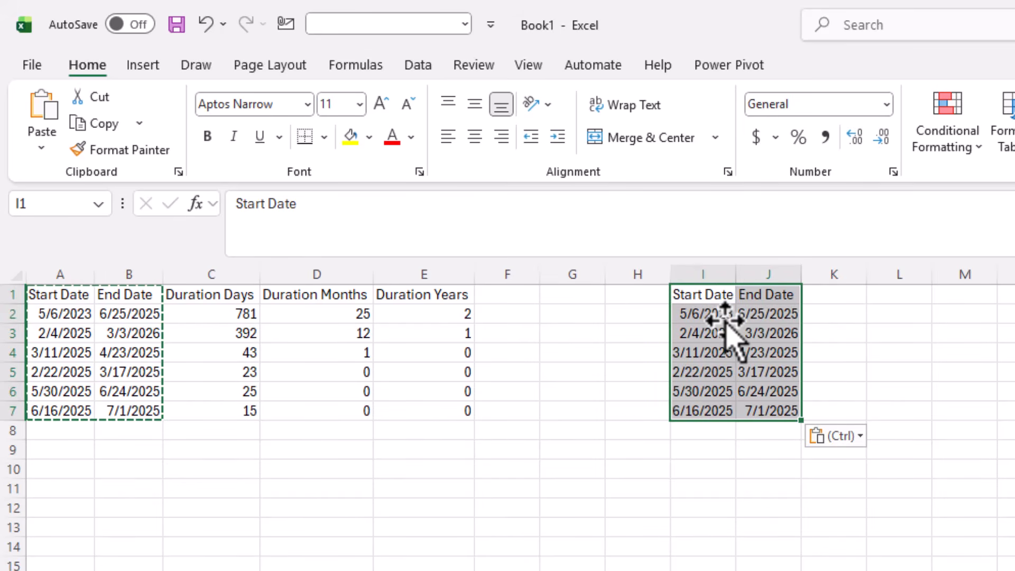
Load the range I1:J7 into the Power Query Editor as a table with headers.
left_click(423, 64)
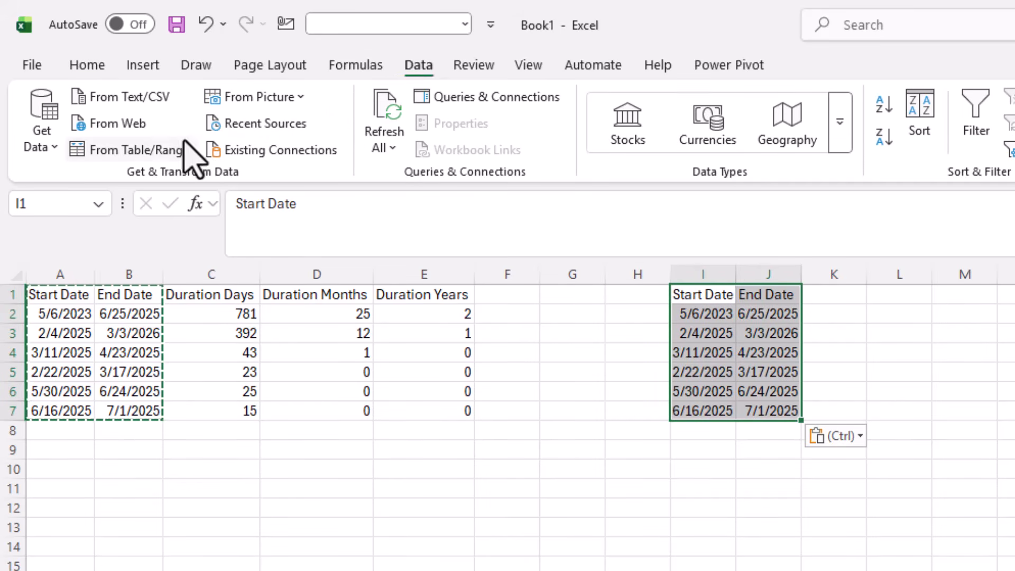
left_click(157, 150)
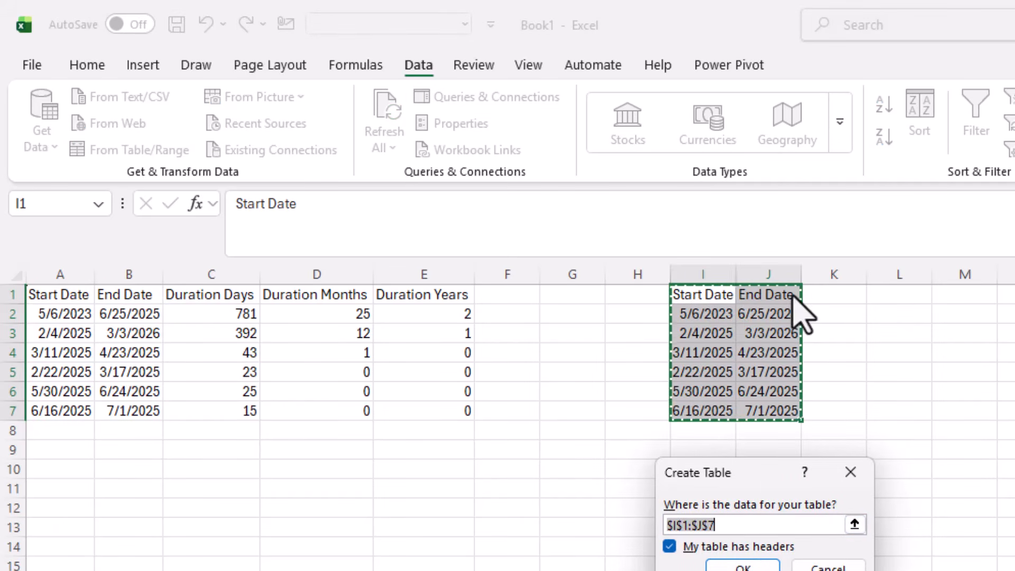
left_click(754, 564)
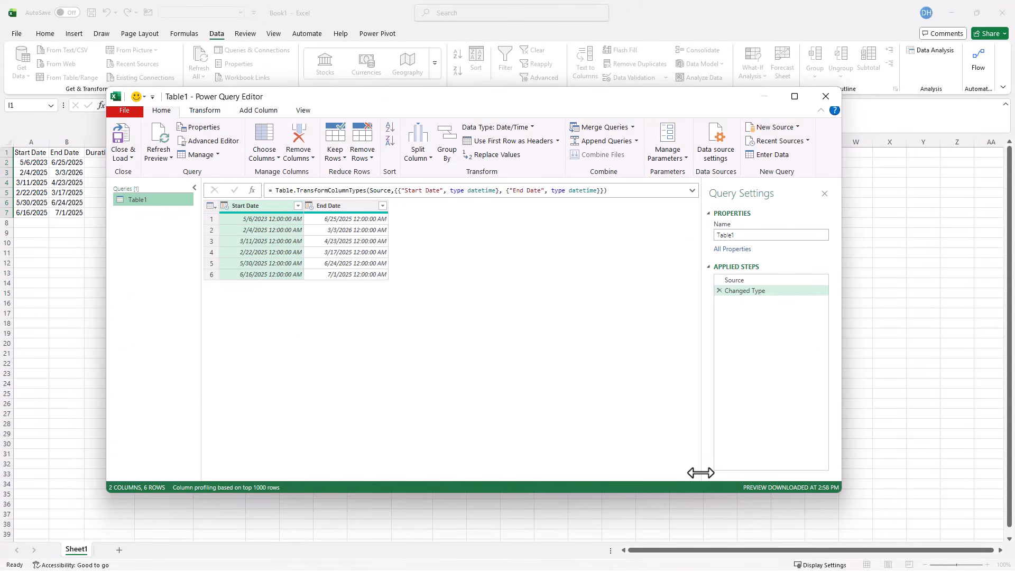
Delete the automatic Changed Type step and set both the Start Date and End Date columns to the Date type.
left_click(719, 291)
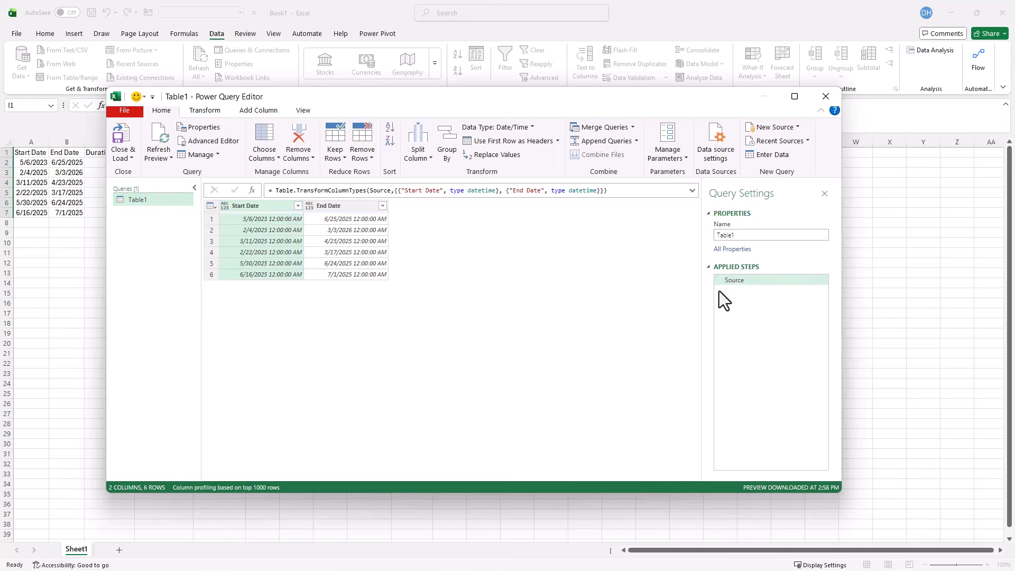
left_click(263, 207)
left_click(352, 207, "ctrl")
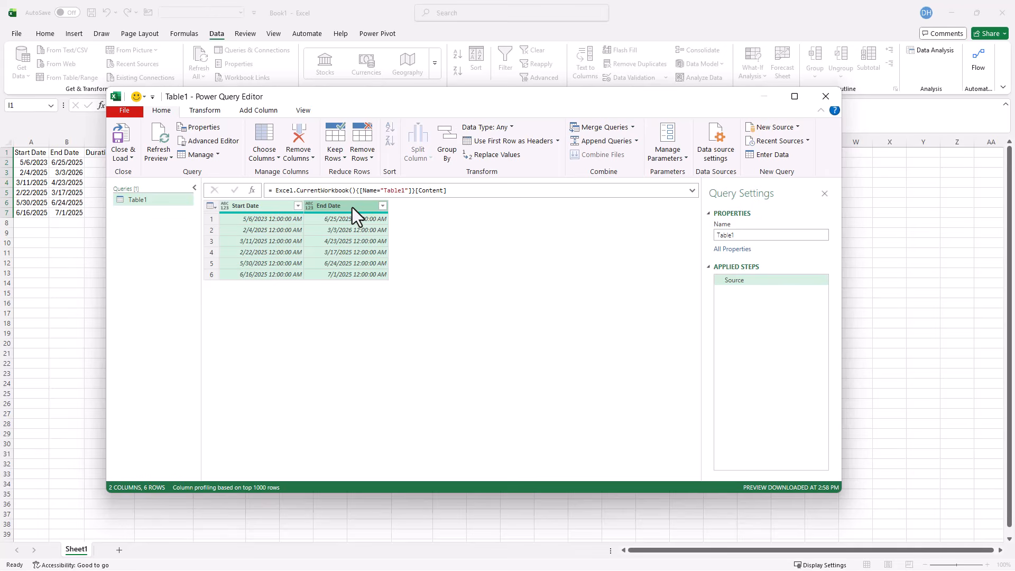
left_click(509, 132)
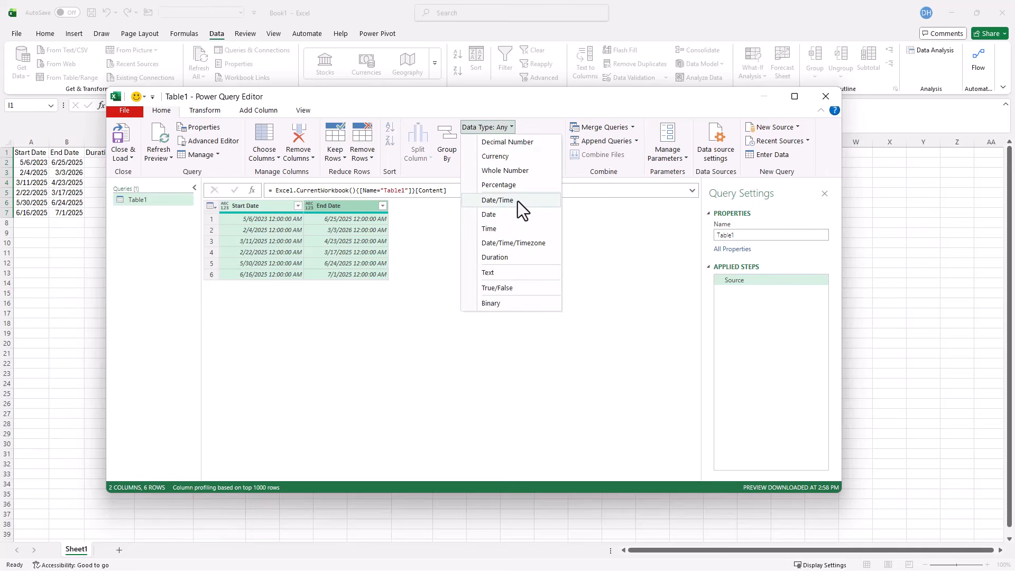
left_click(516, 217)
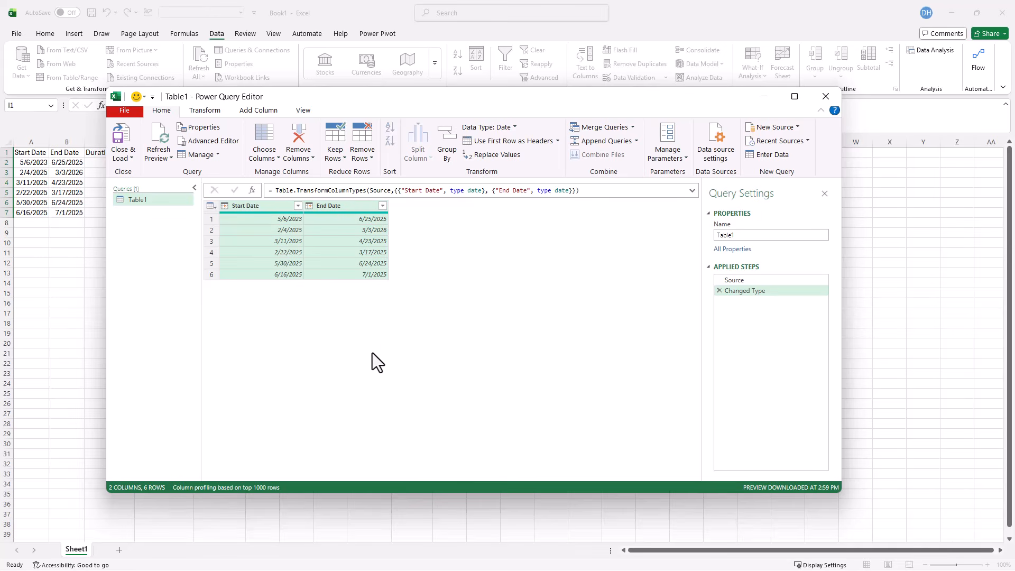
Add a column that subtracts Start Date from End Date in days, and name it Duration Days.
left_click(358, 206)
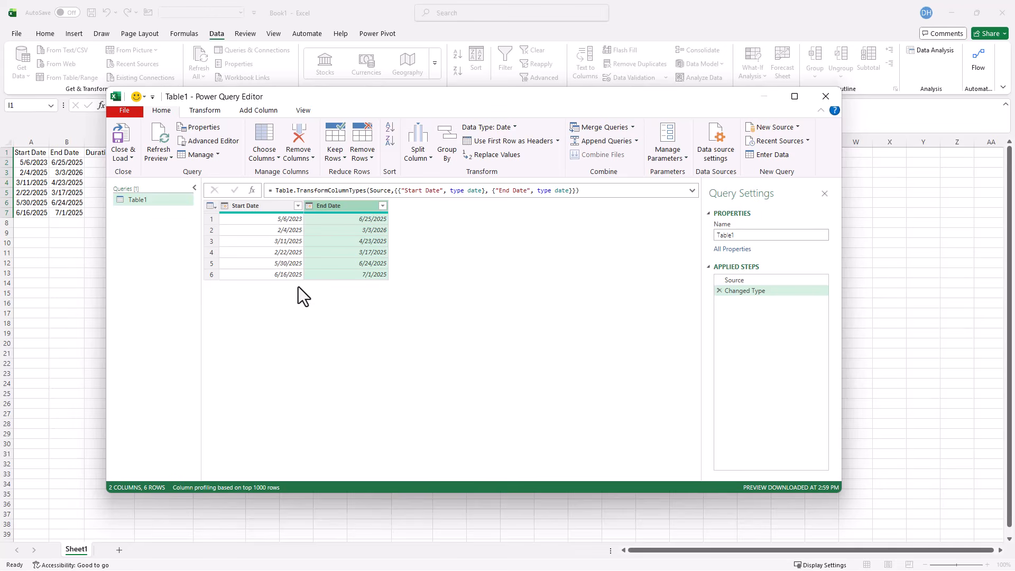
left_click(272, 205)
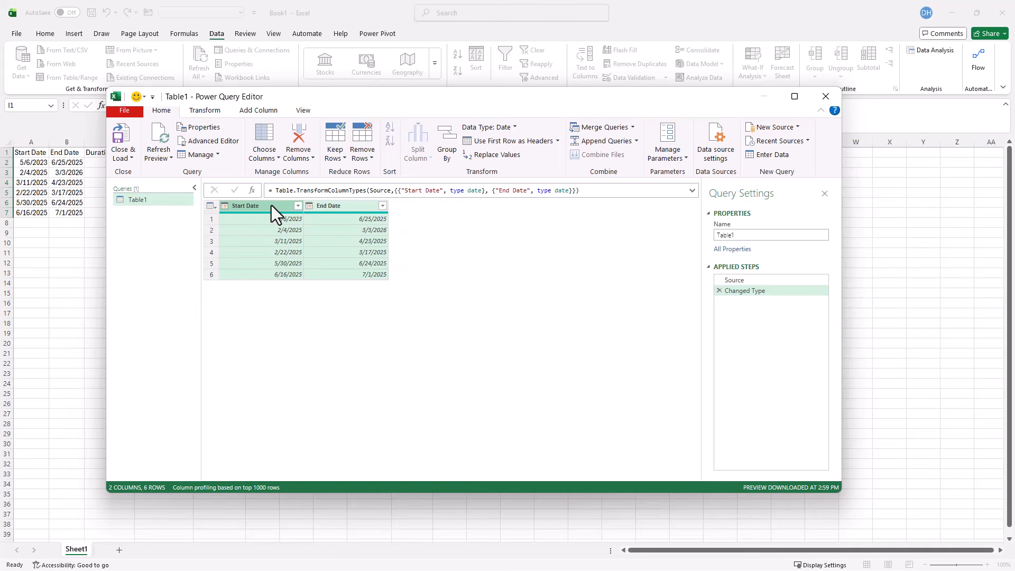
left_click(261, 111)
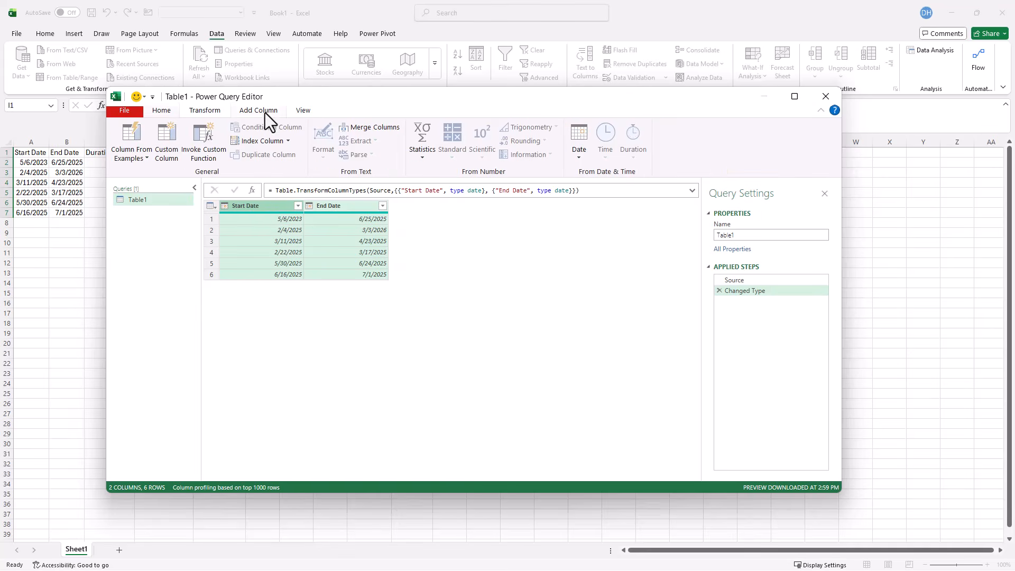
left_click(585, 159)
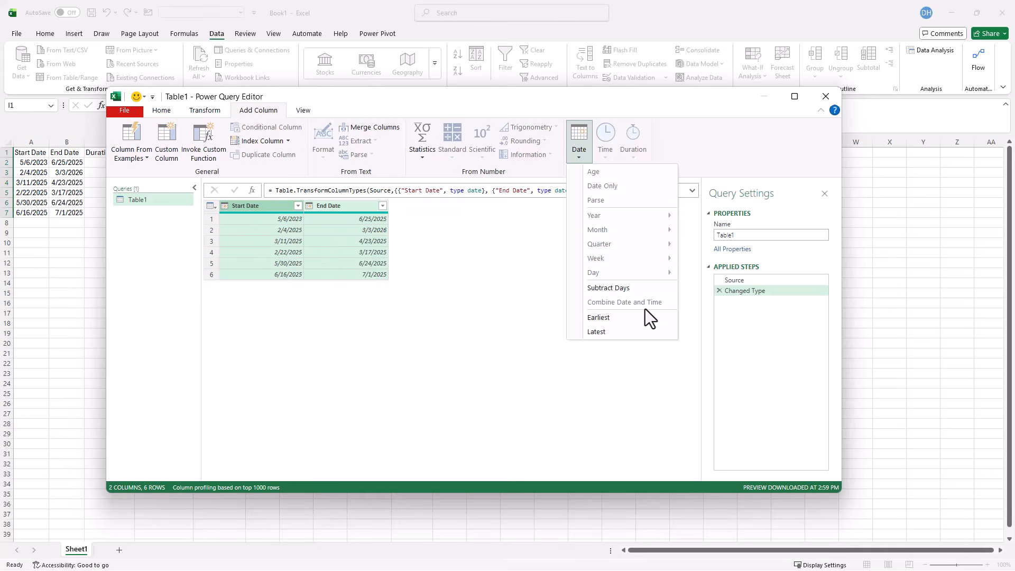
left_click(628, 289)
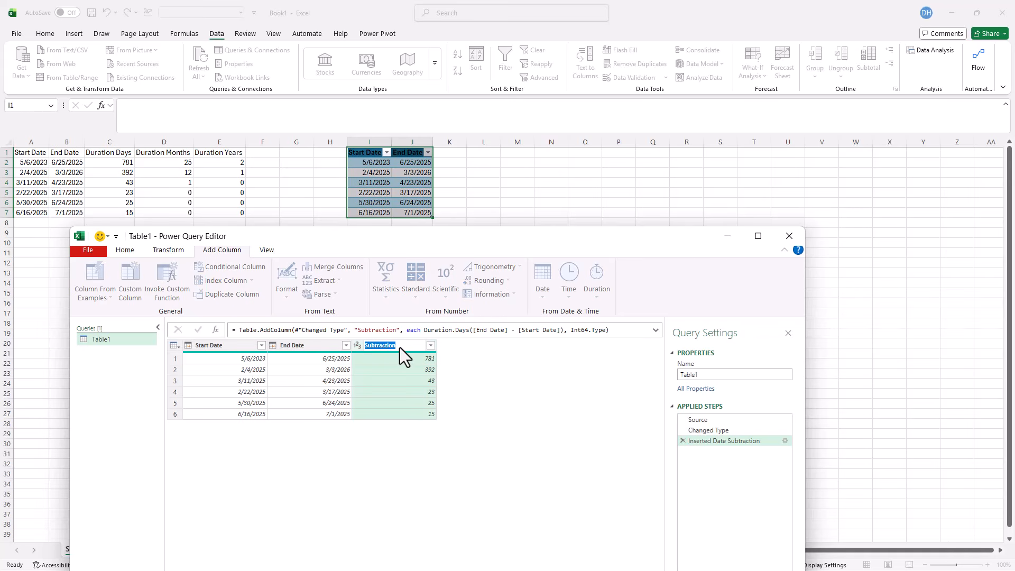
type("ion Days")
key("Return")
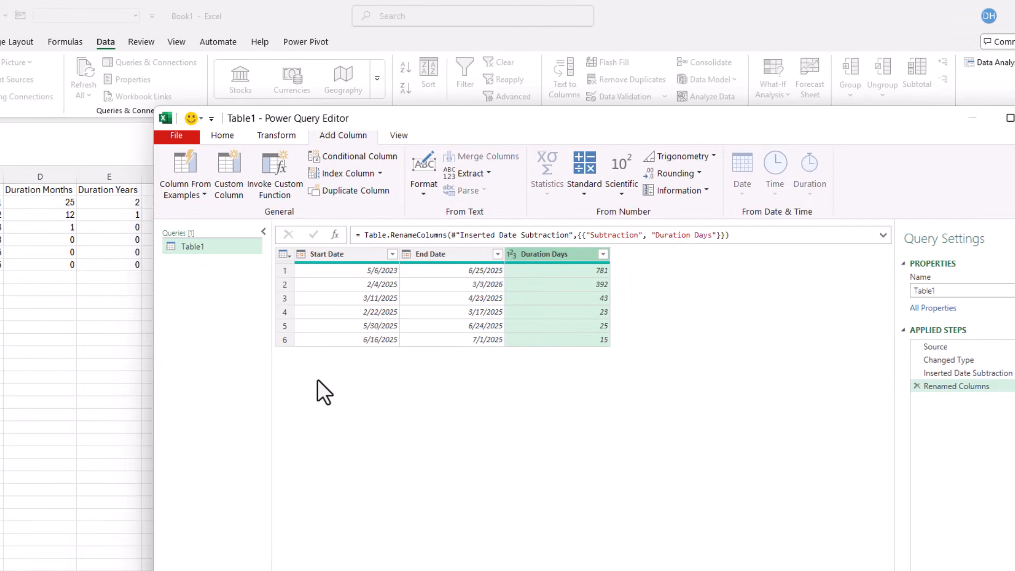
Start a new custom column and name it Duration Months.
left_click(235, 165)
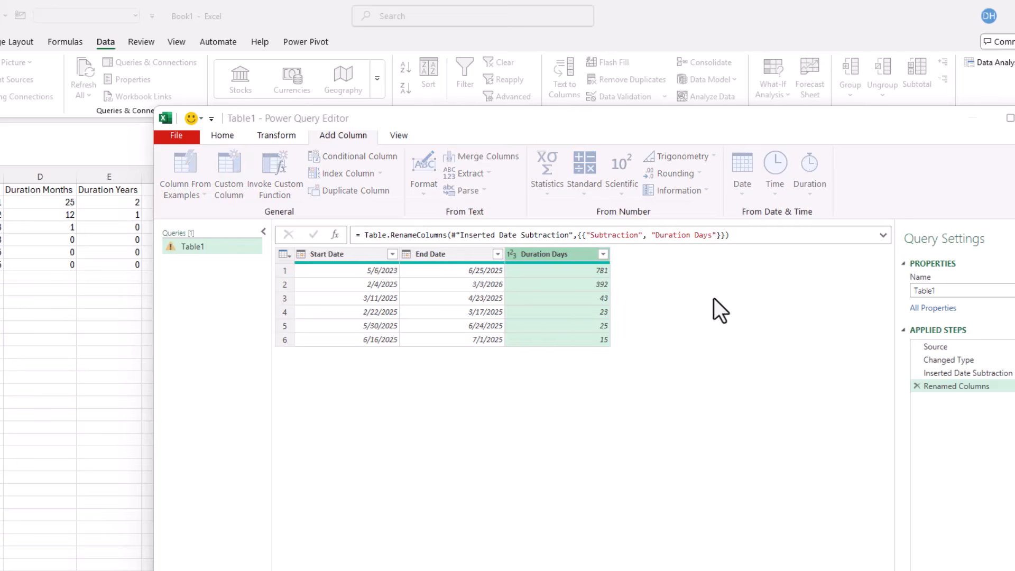
left_click_drag(447, 226, 638, 325)
left_click_drag(465, 390, 411, 394)
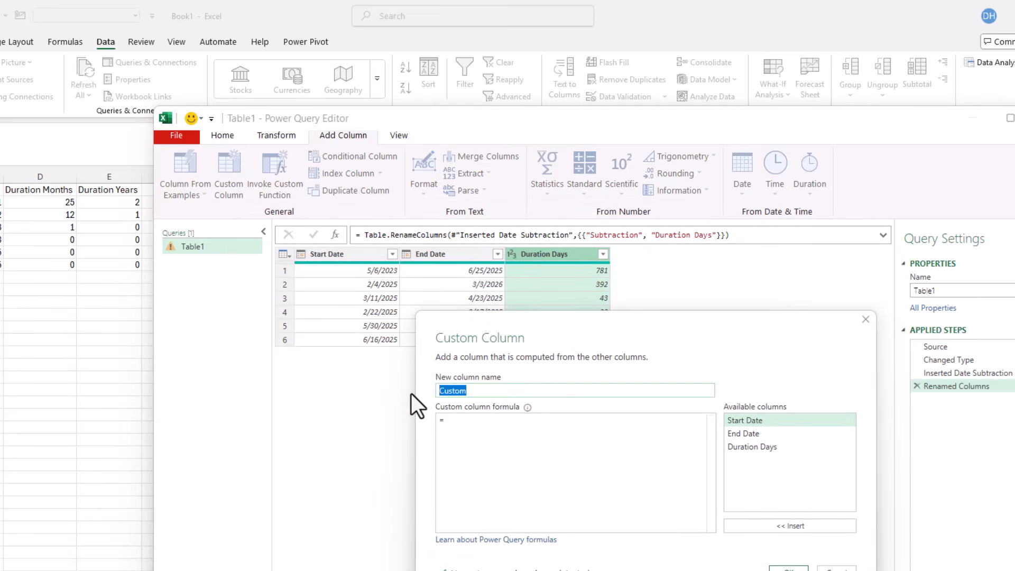
type("Duration MOn")
key("BackSpace")
key("BackSpace")
type("onths")
Begin the custom column formula with the year part (Date.Year([End Date]-Date.Year([Start Date]))*12.
left_click(481, 421)
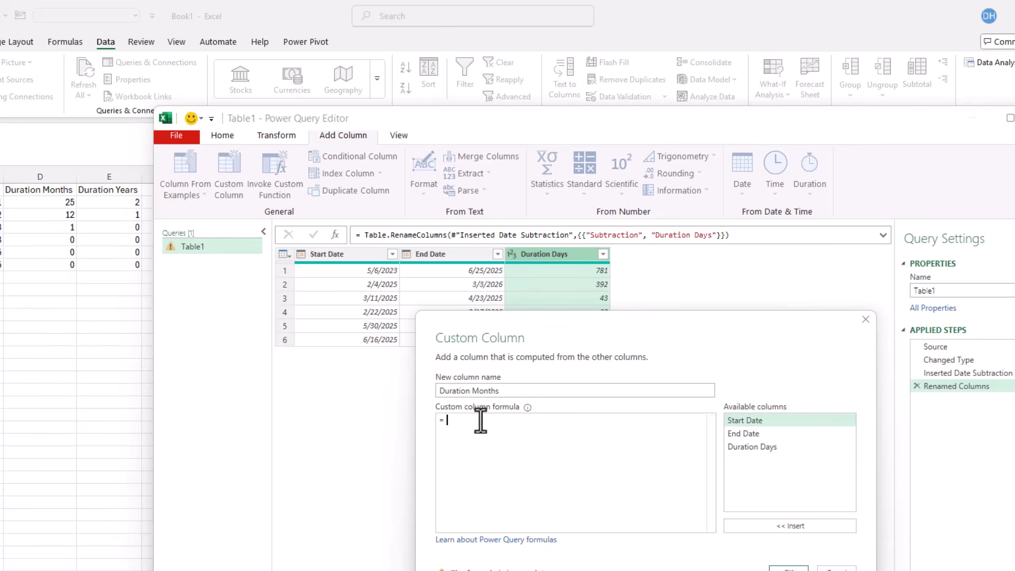
type("(Da")
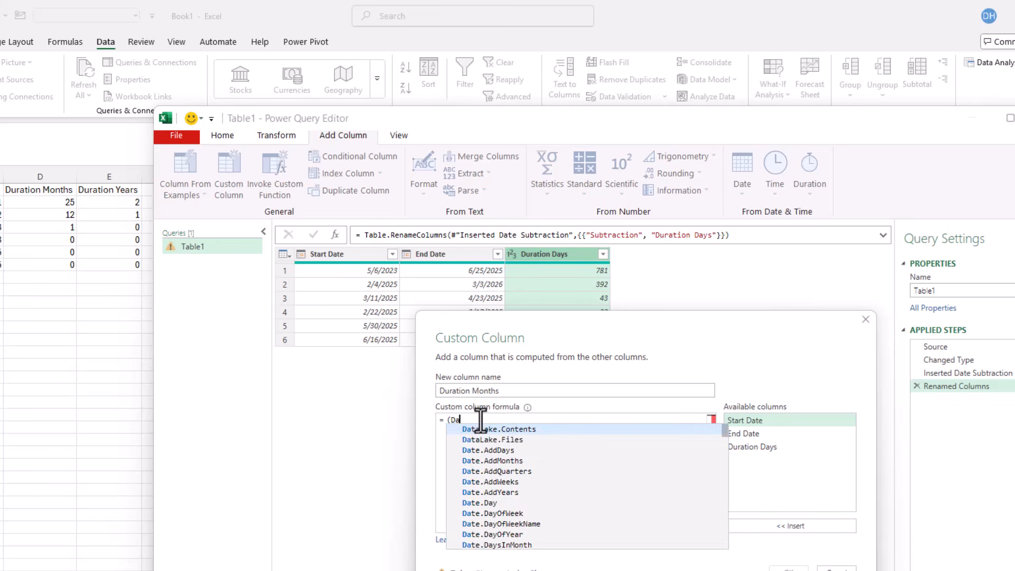
type("te.Year(")
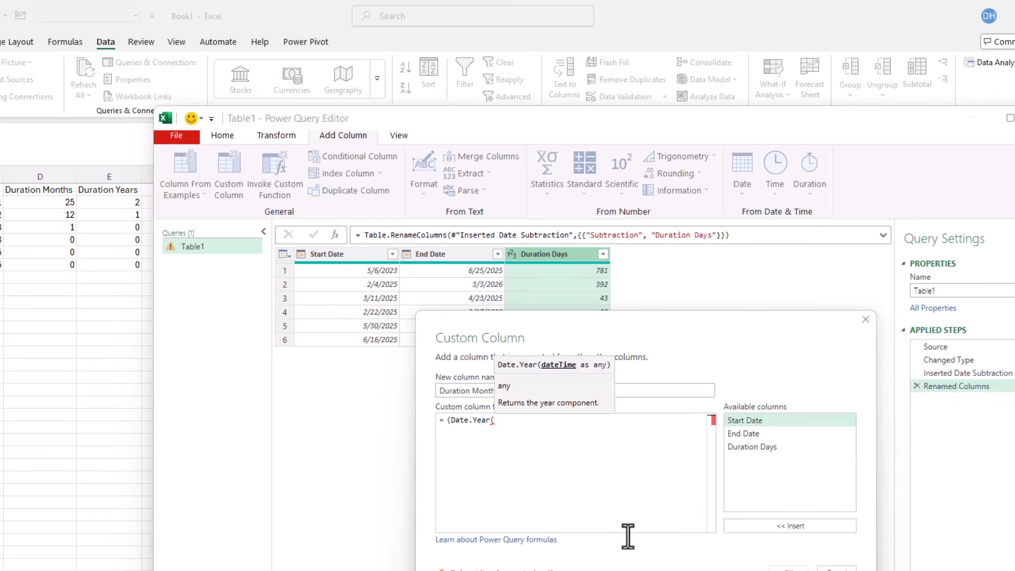
double_click(756, 433)
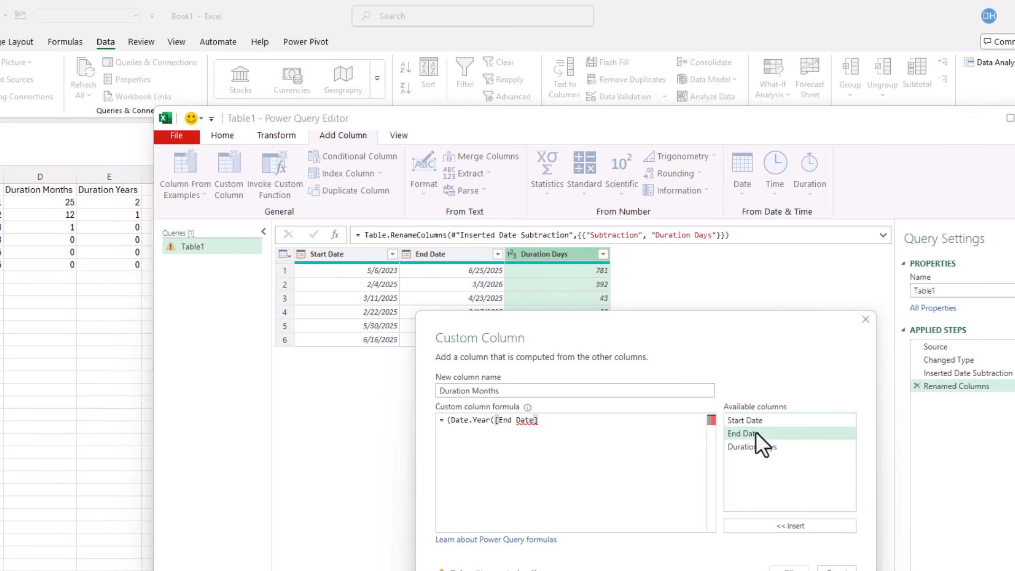
type("-Date")
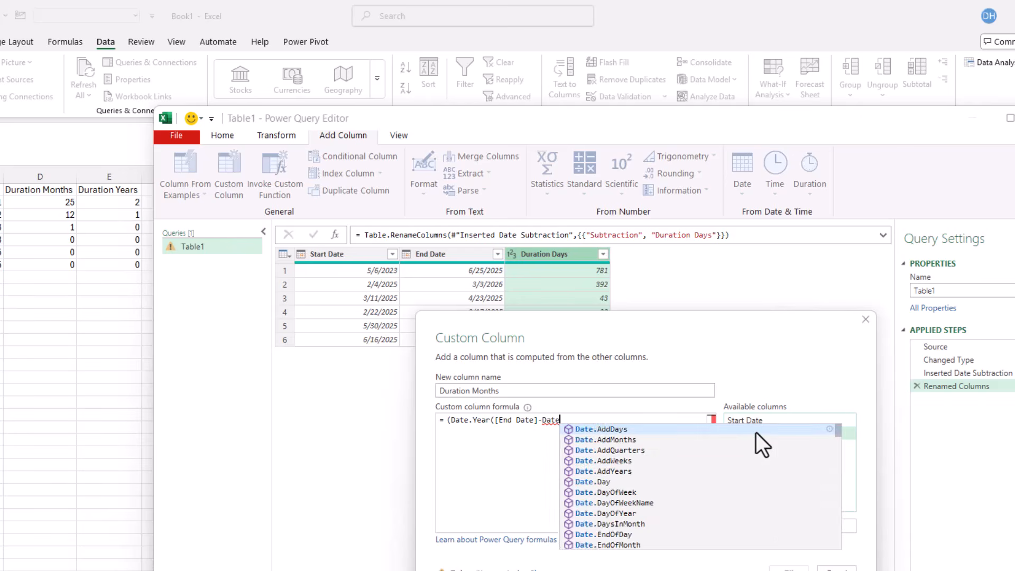
type(".Year(")
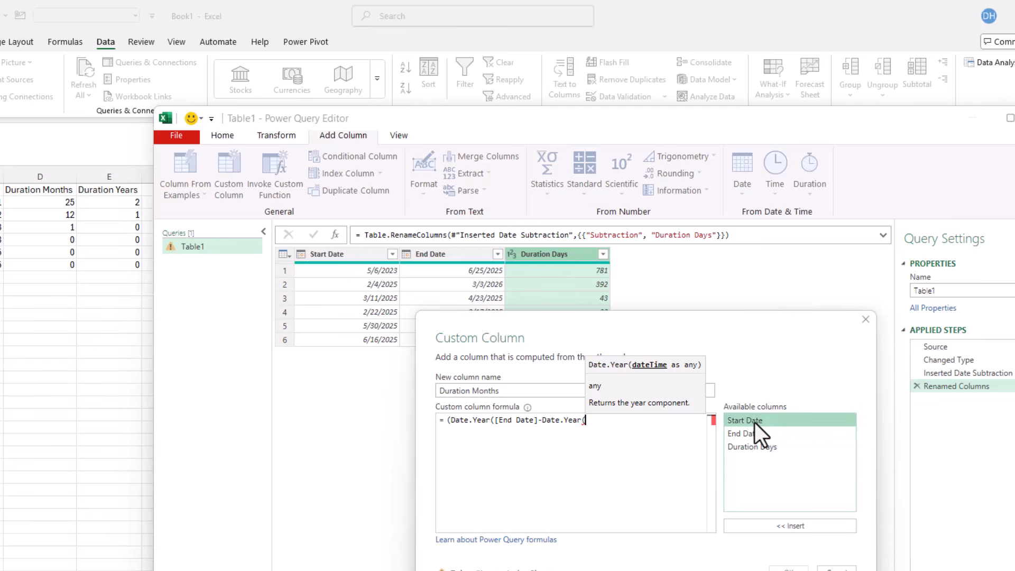
double_click(754, 423)
type(")")
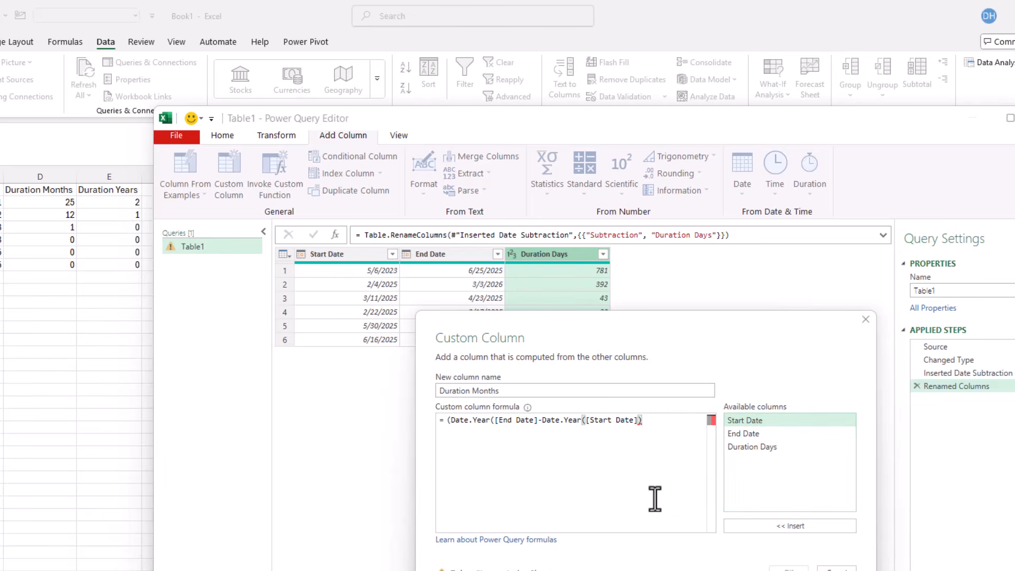
type(")*12")
Extend the Duration Months formula with the month difference + (Date.Month([End Date])-Date.Month([Start Date])).
type("+ (Date.Mo")
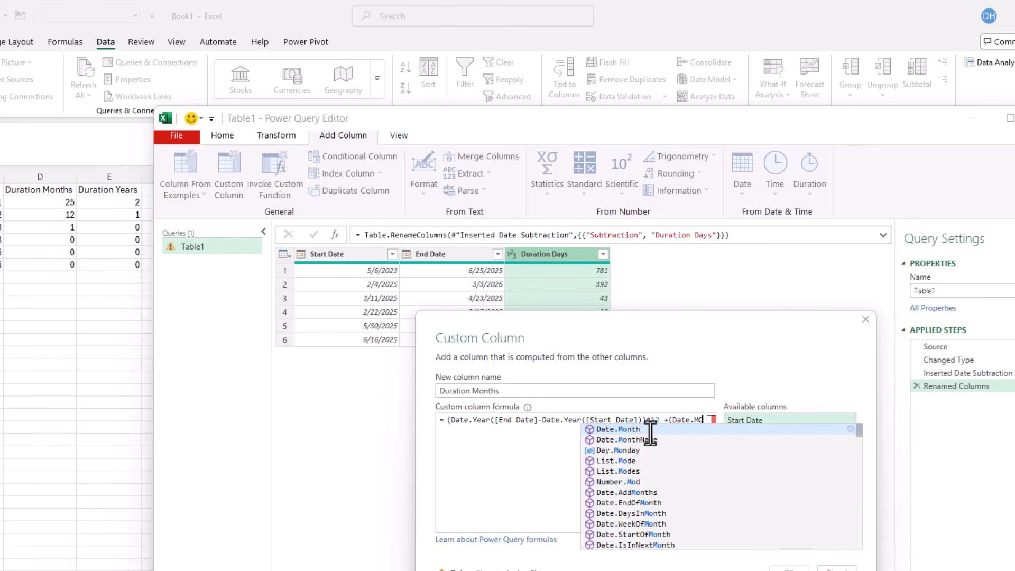
type("nth")
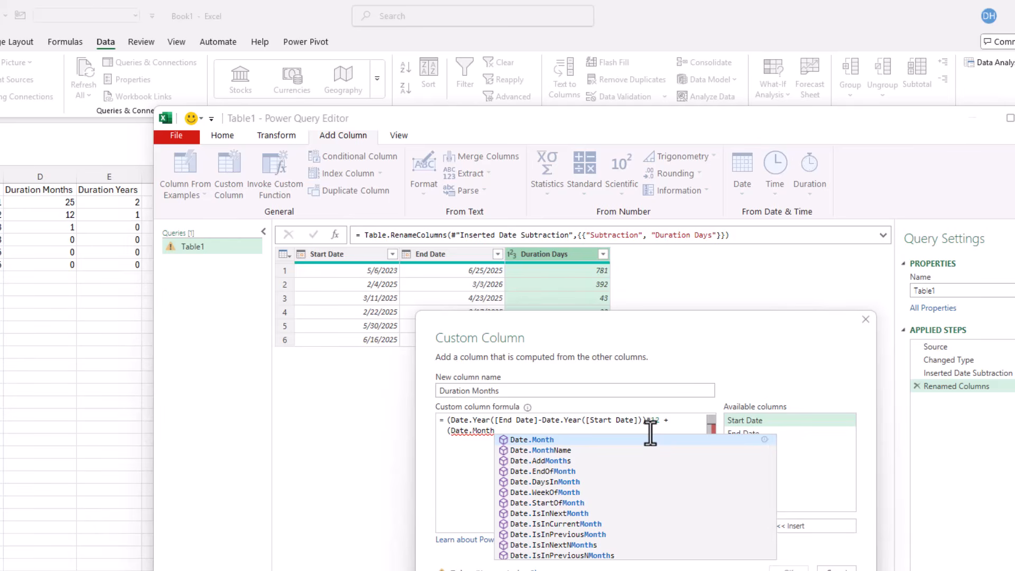
type("(")
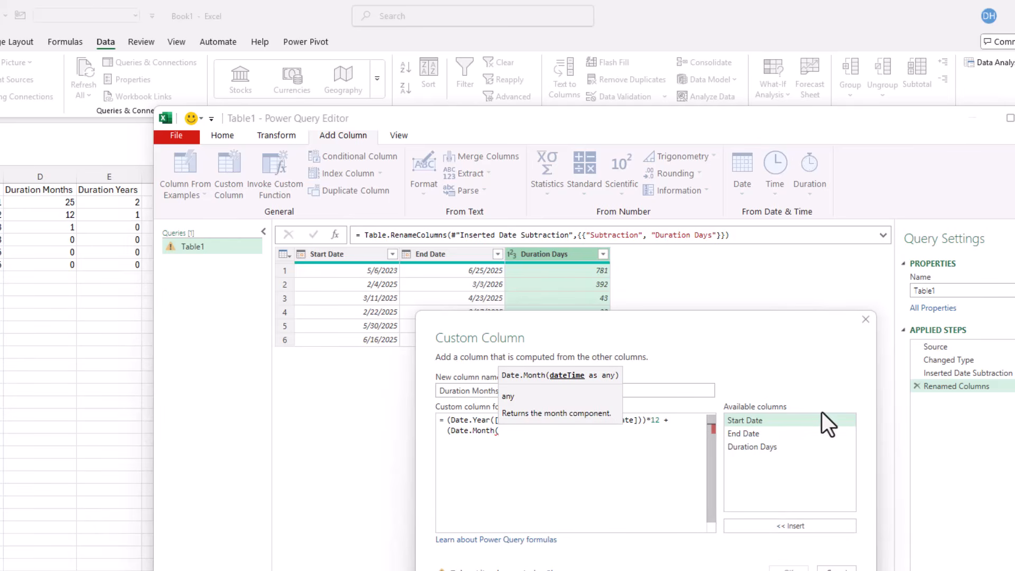
double_click(748, 433)
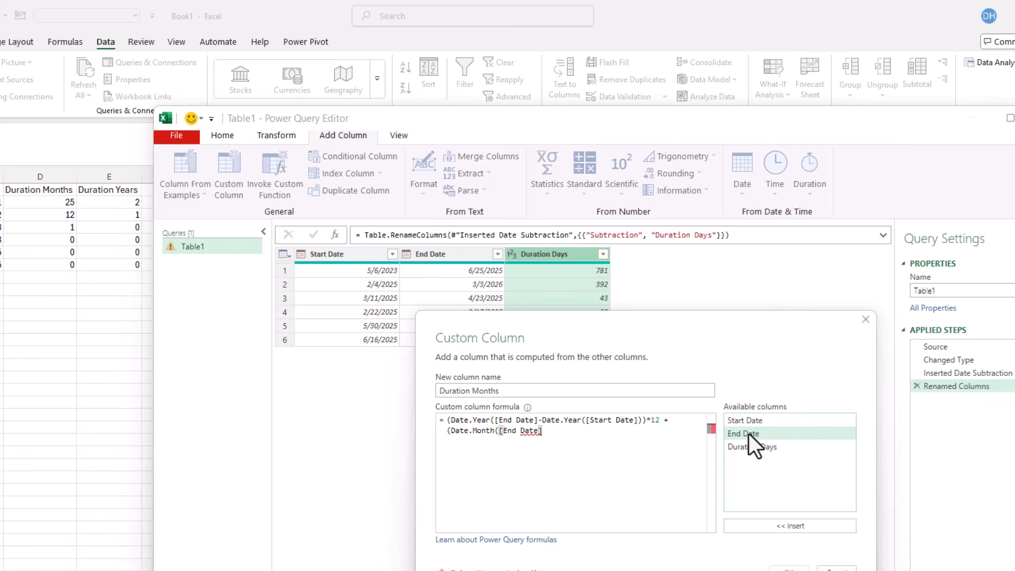
type(")")
type("-")
type("Date.")
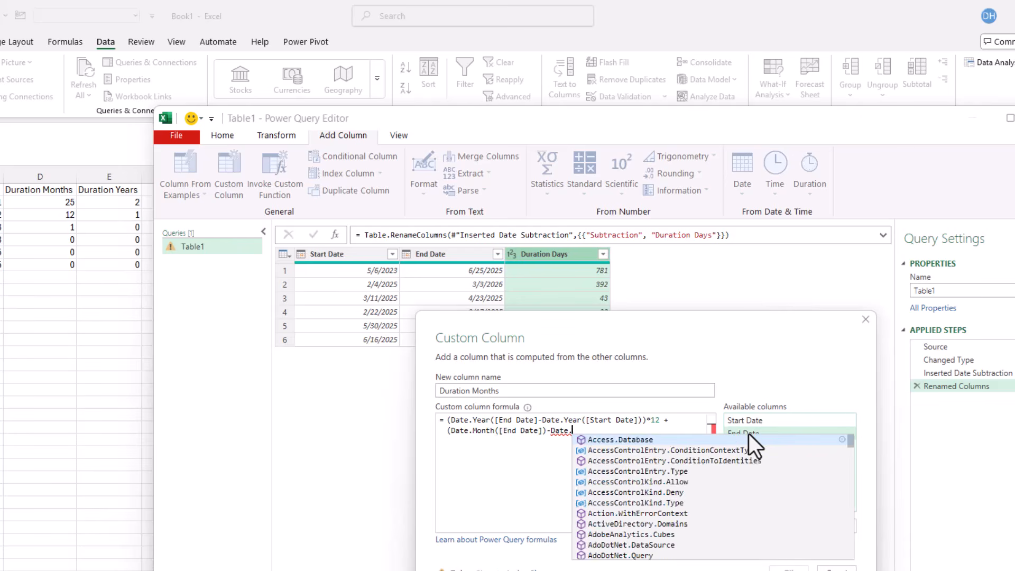
type("MOnth")
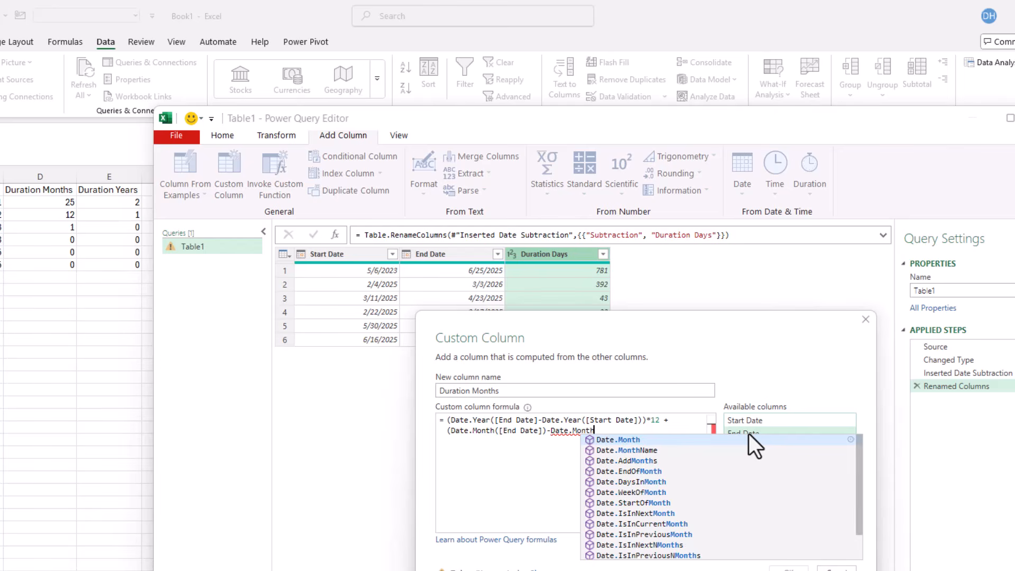
type("(")
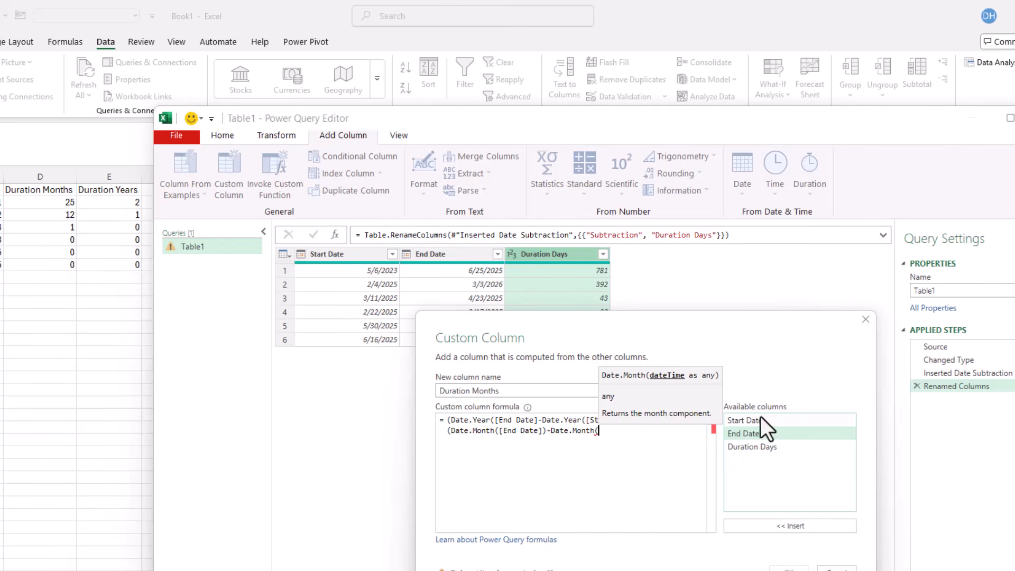
double_click(757, 420)
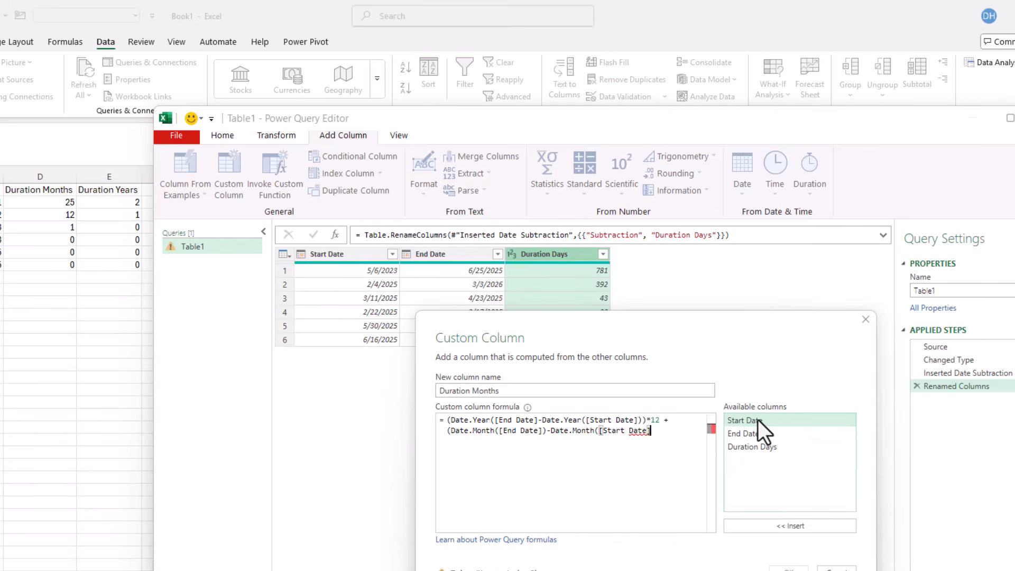
type(")")
type(")")
Extend the Duration Months formula with the start of a day check, - (if Date.Day([End Date]).
type("(if")
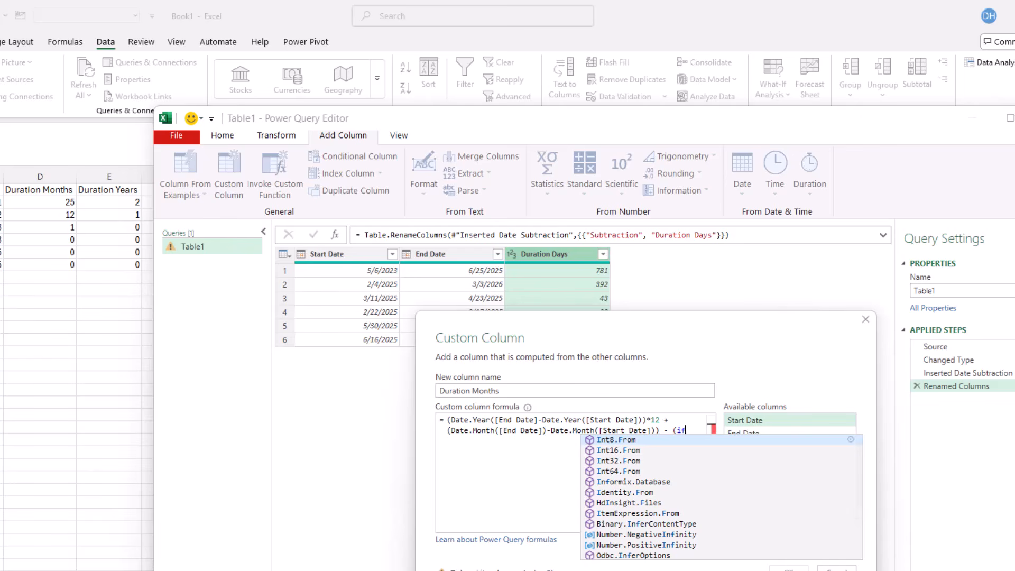
type(" Date.")
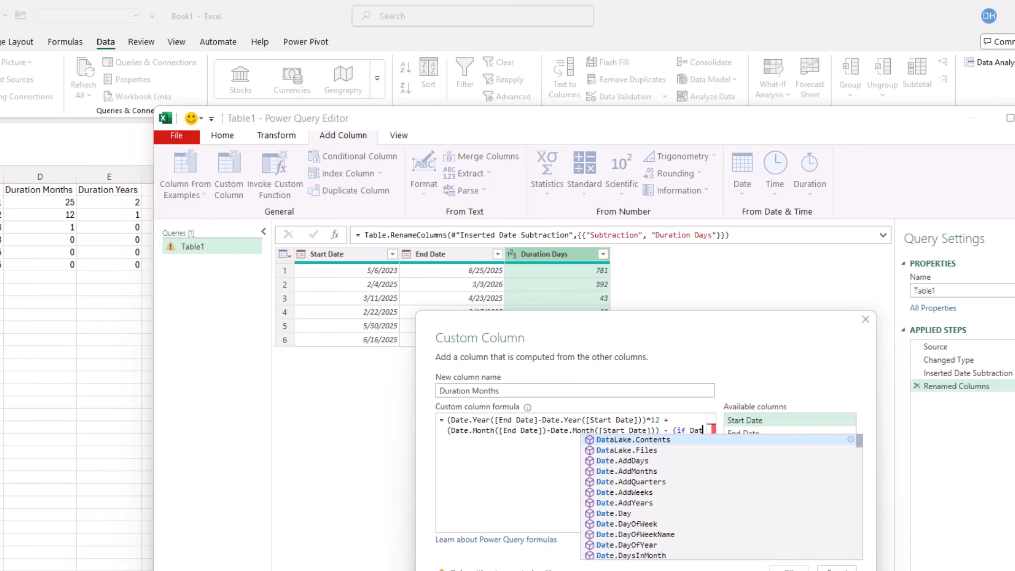
type("da")
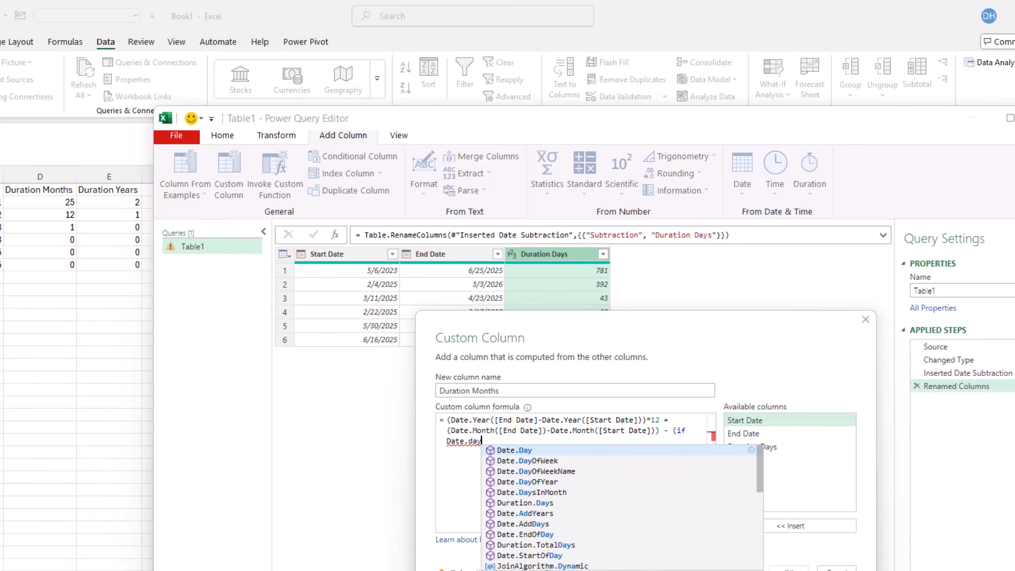
type("y")
left_click(523, 451)
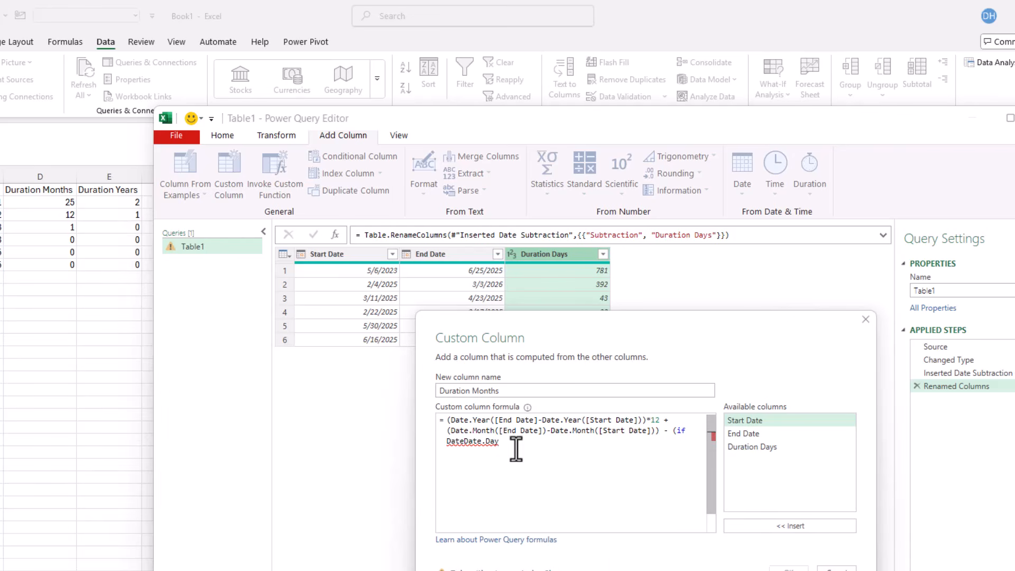
left_click(464, 442)
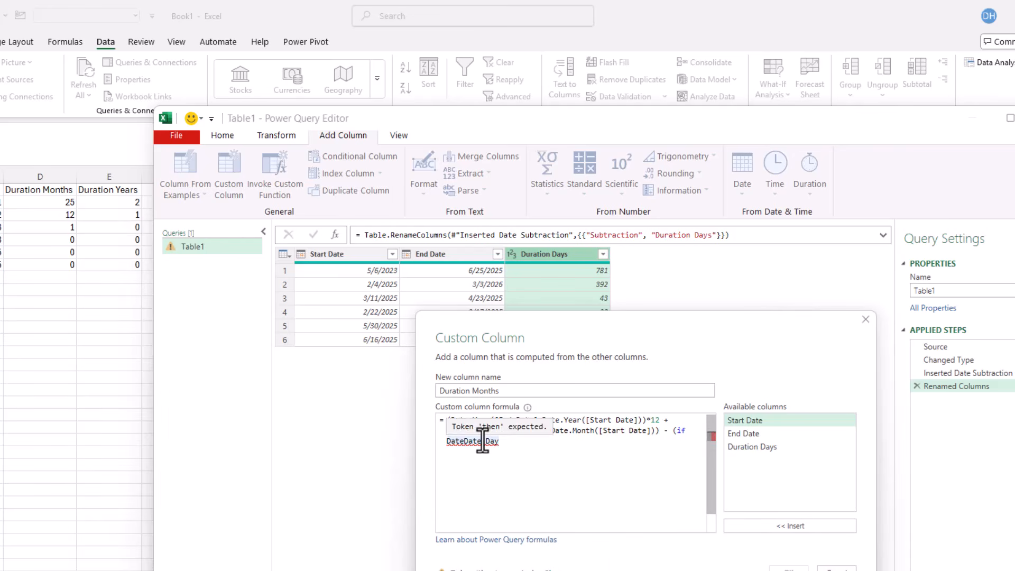
key("BackSpace")
key("BackSpace")
key("BackSpace")
key("BackSpace")
key("BackSpace")
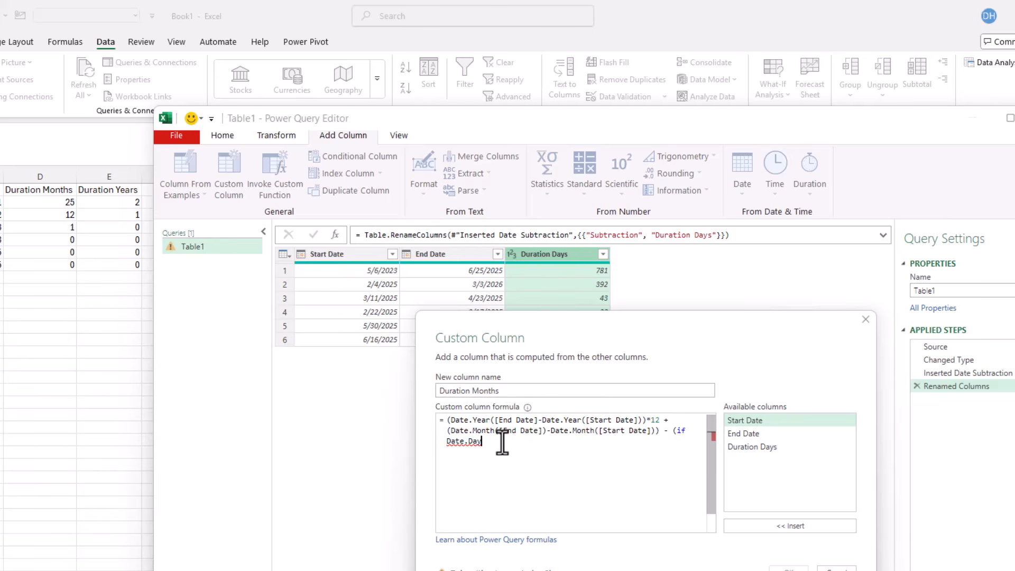
type("(")
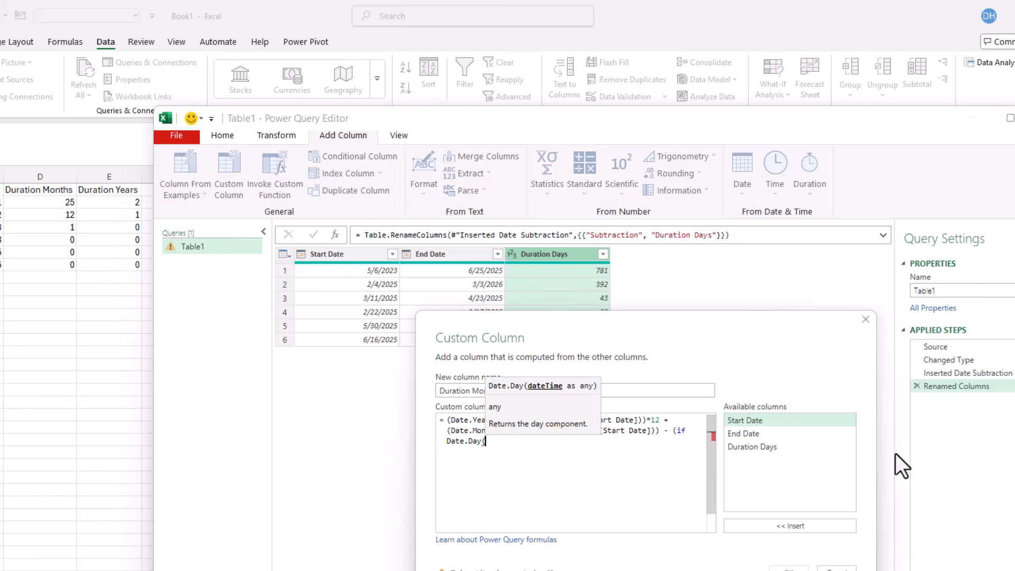
double_click(750, 434)
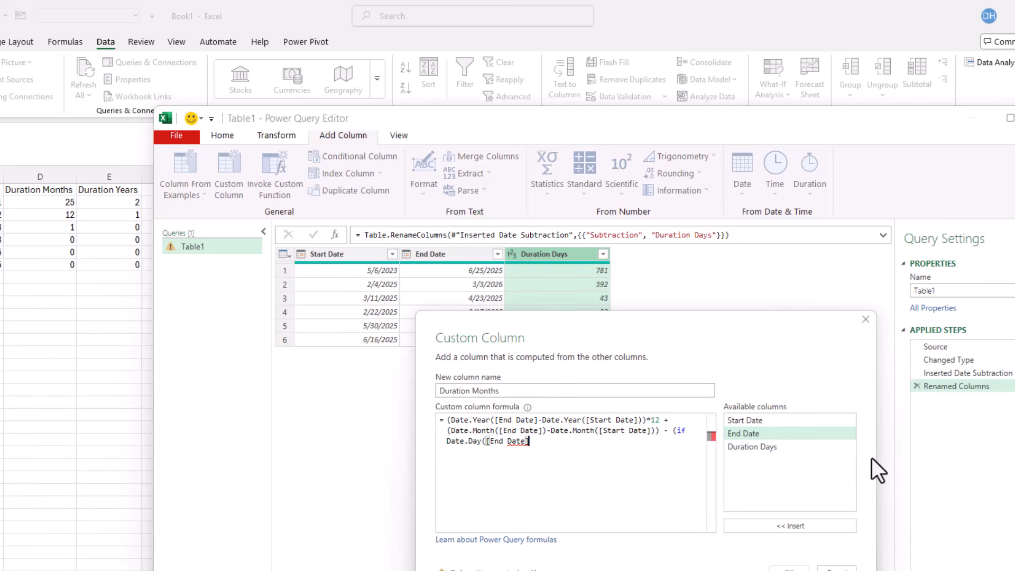
type(")")
Complete the day check with < Date.day([Start Date]) then 1 else 0)) and create the Duration Months column.
type("< Dat")
type("e.day")
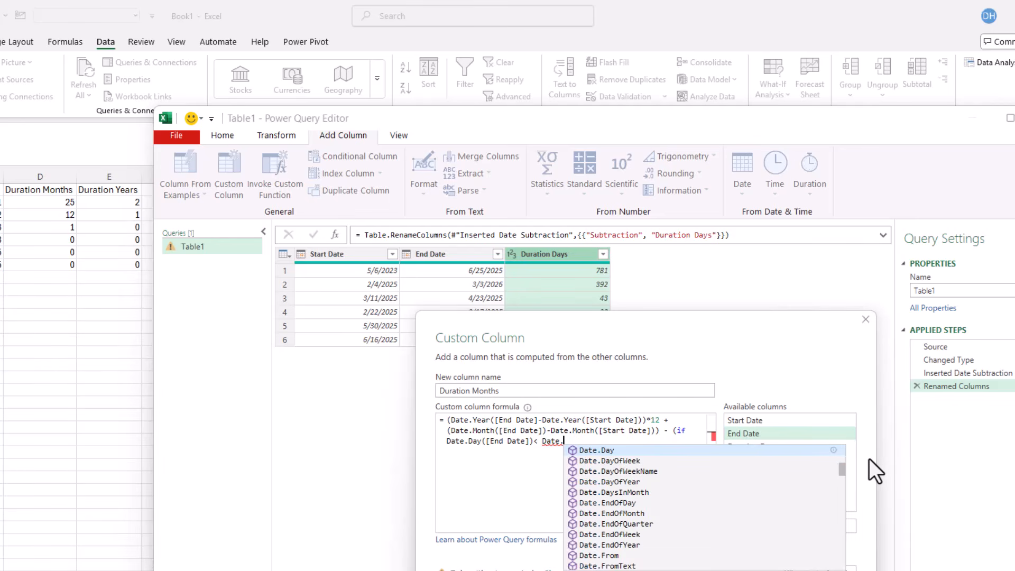
type("(")
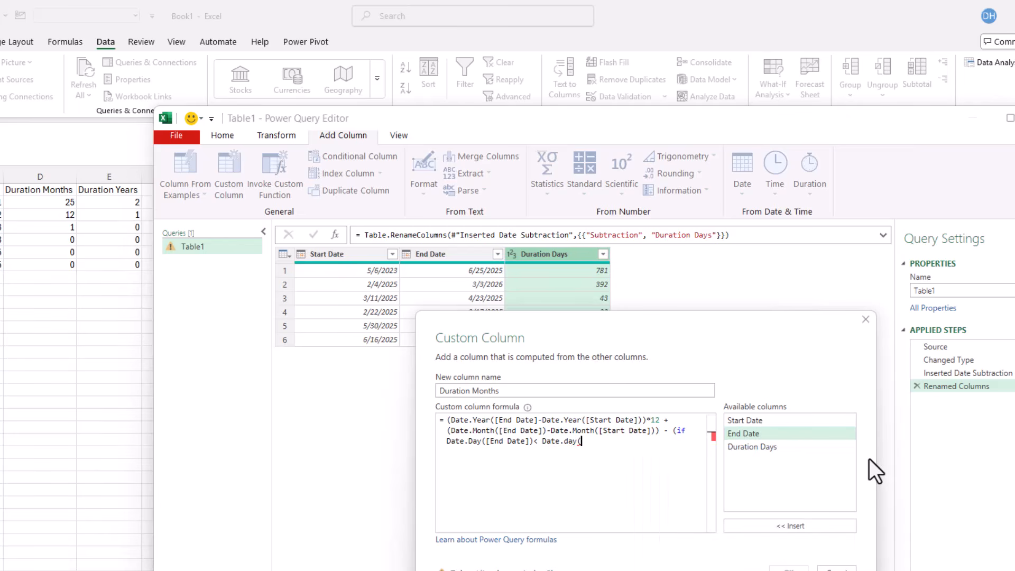
double_click(755, 419)
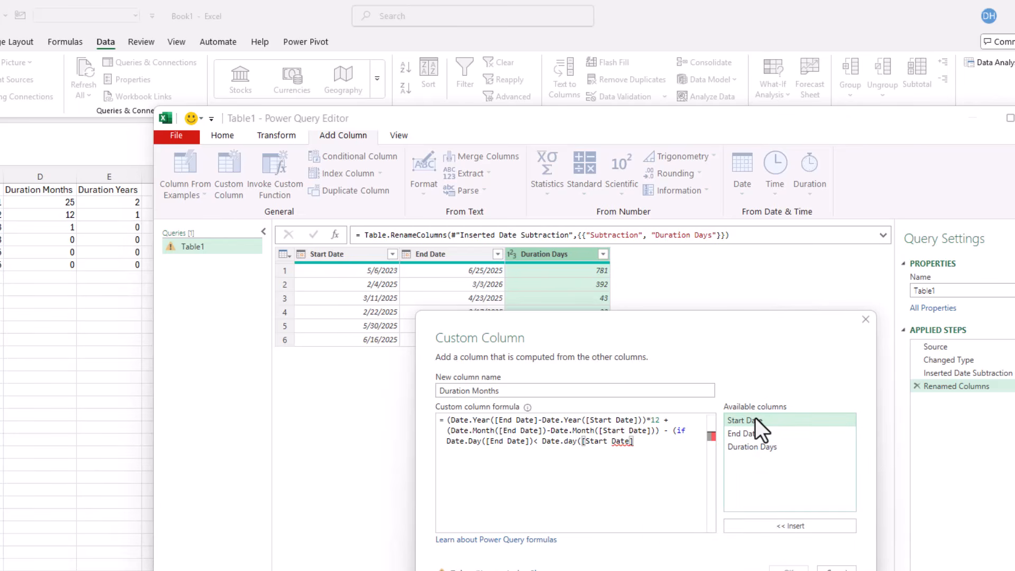
type(") then 1 else 0")
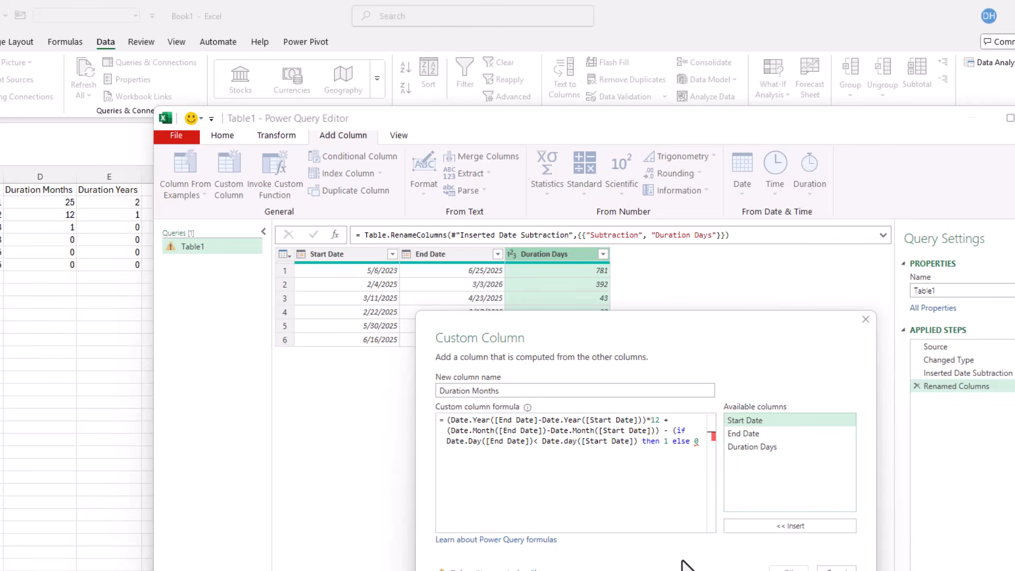
type("))")
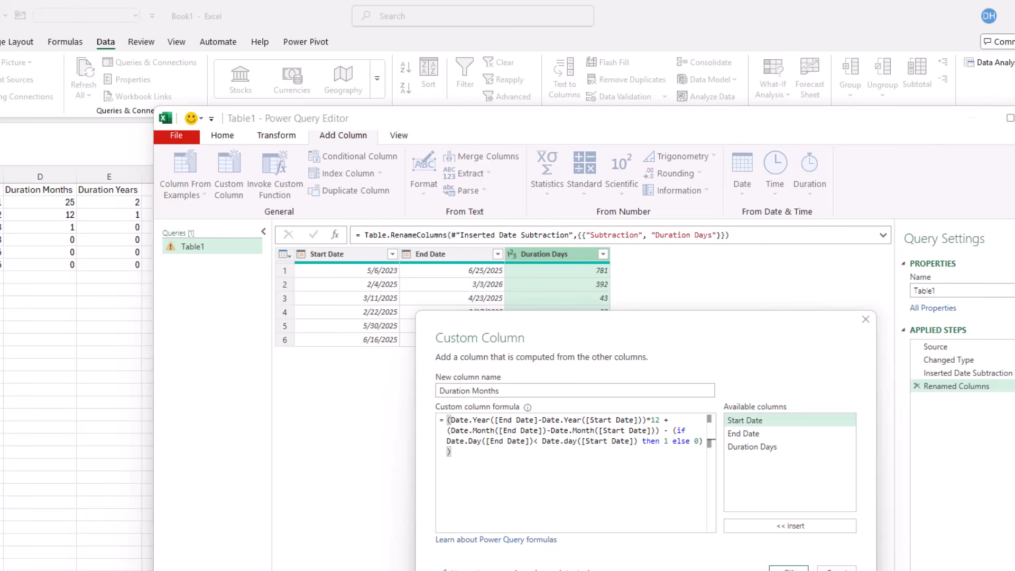
left_click(788, 569)
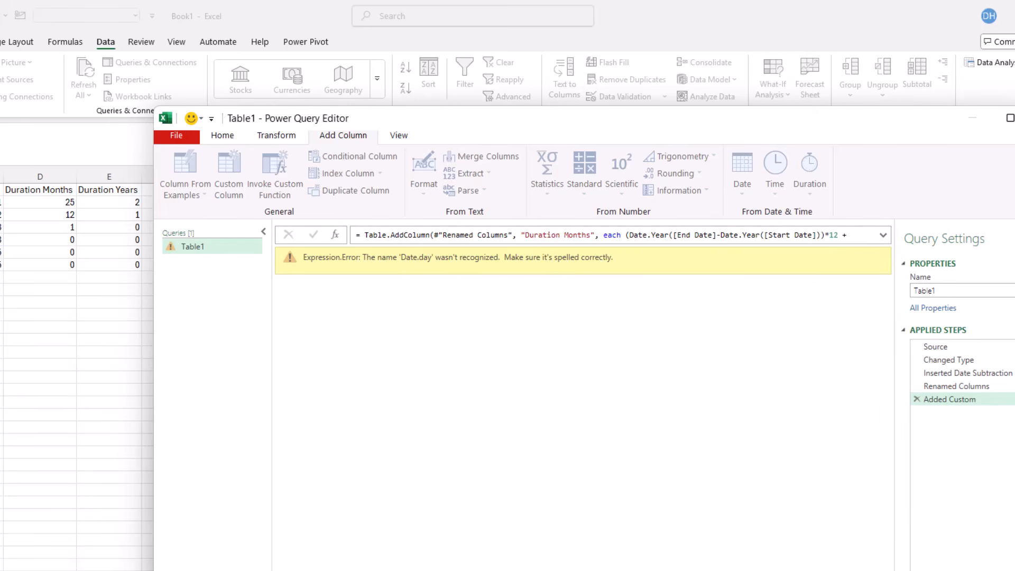
Reopen the Duration Months column definition, correct Date.day([Start Date]) to Date.Day([Start Date]) and apply the change.
left_click(984, 400)
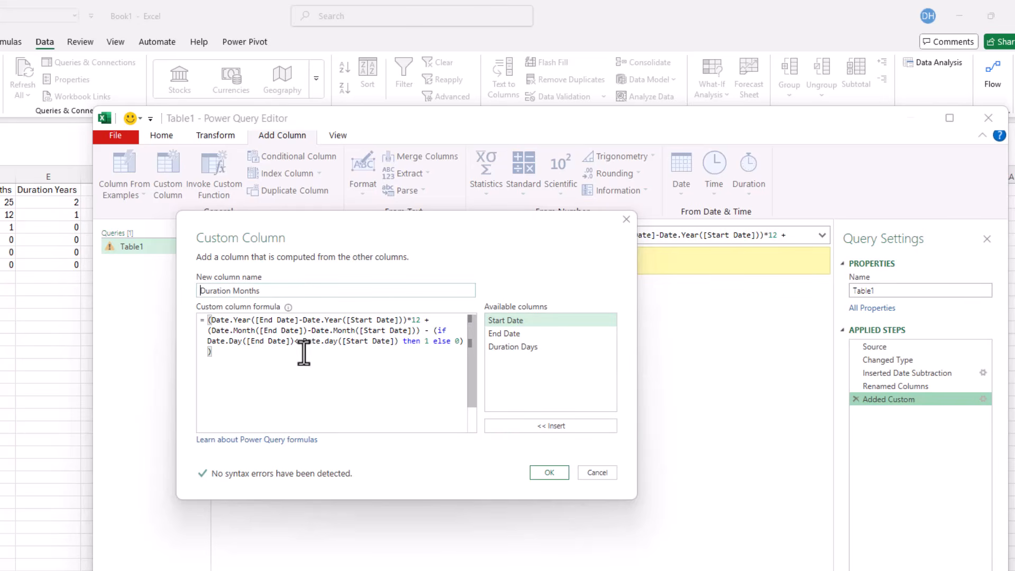
double_click(341, 341)
key("BackSpace")
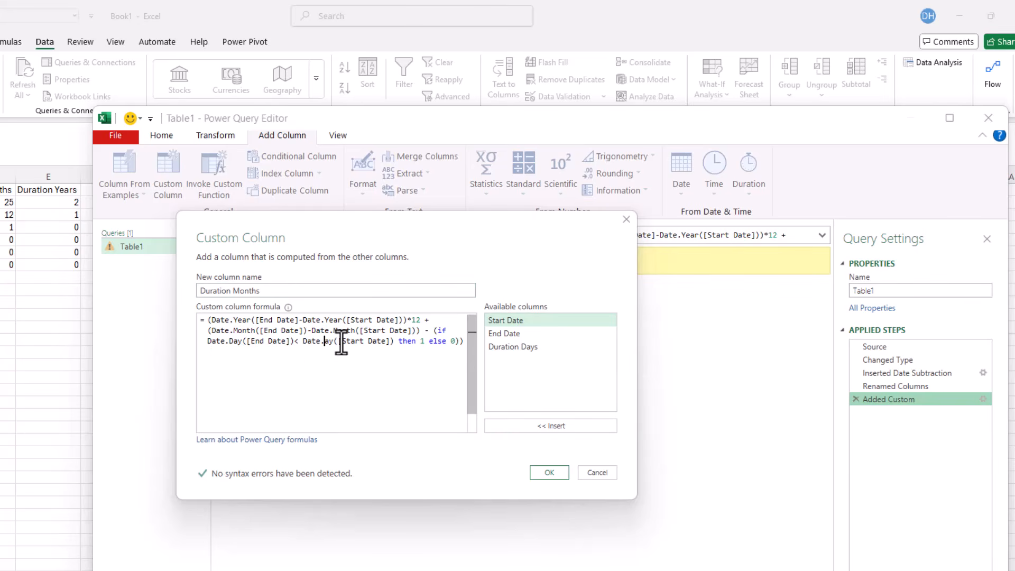
type("D")
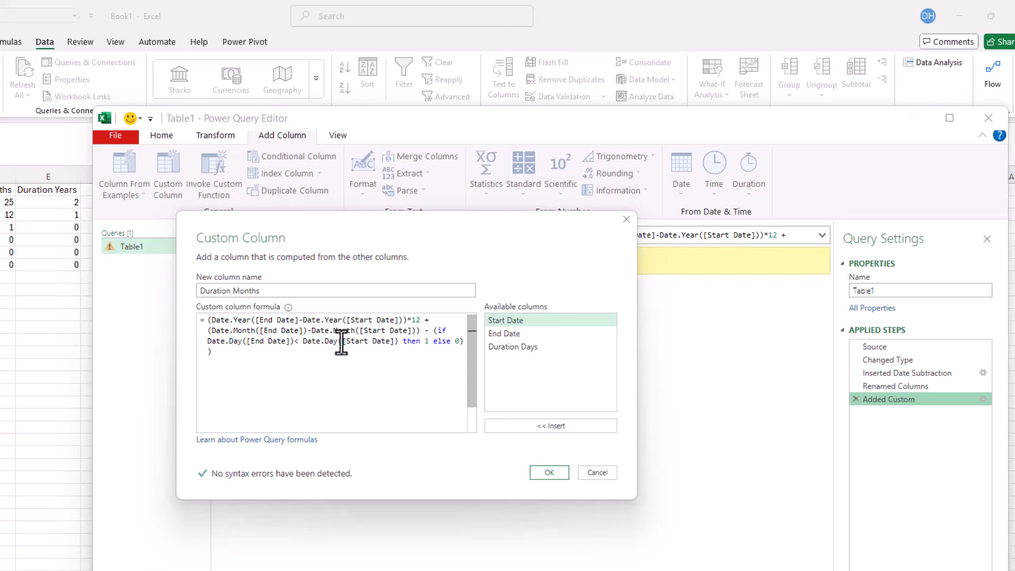
left_click(443, 388)
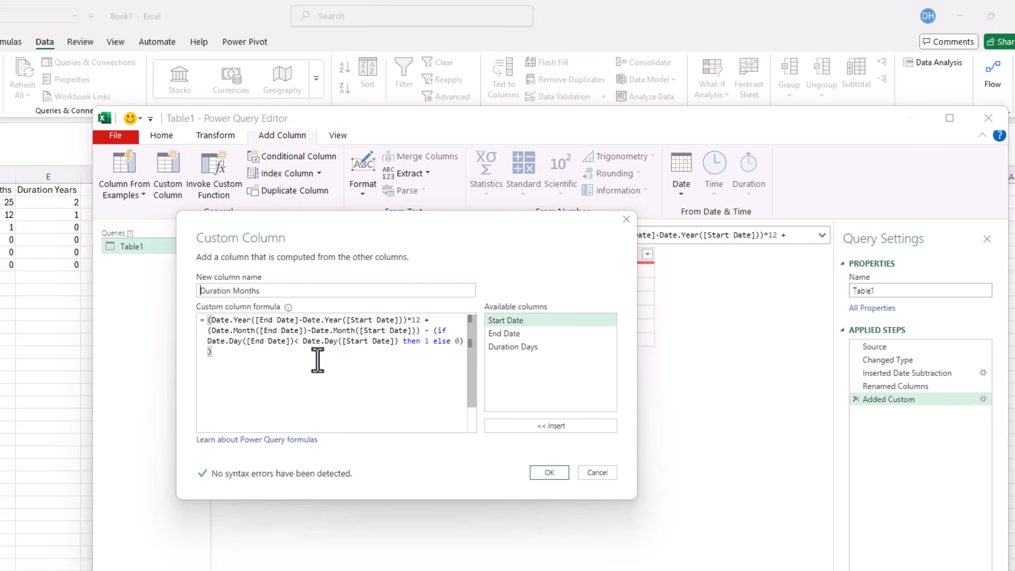
Reopen the Duration Months formula and remove the spaces after the < sign and around the minus before (if.
left_click(305, 341)
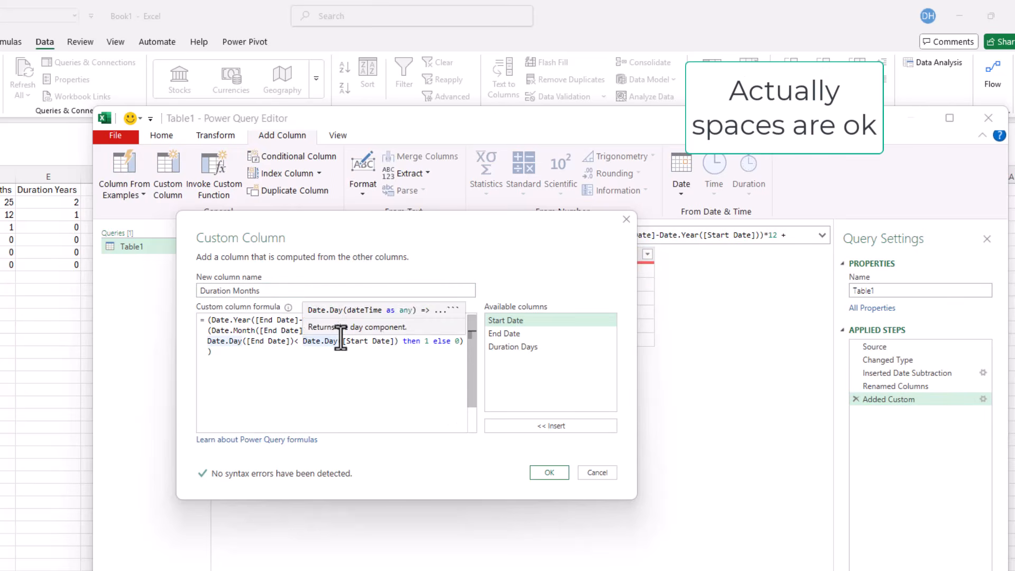
key("BackSpace")
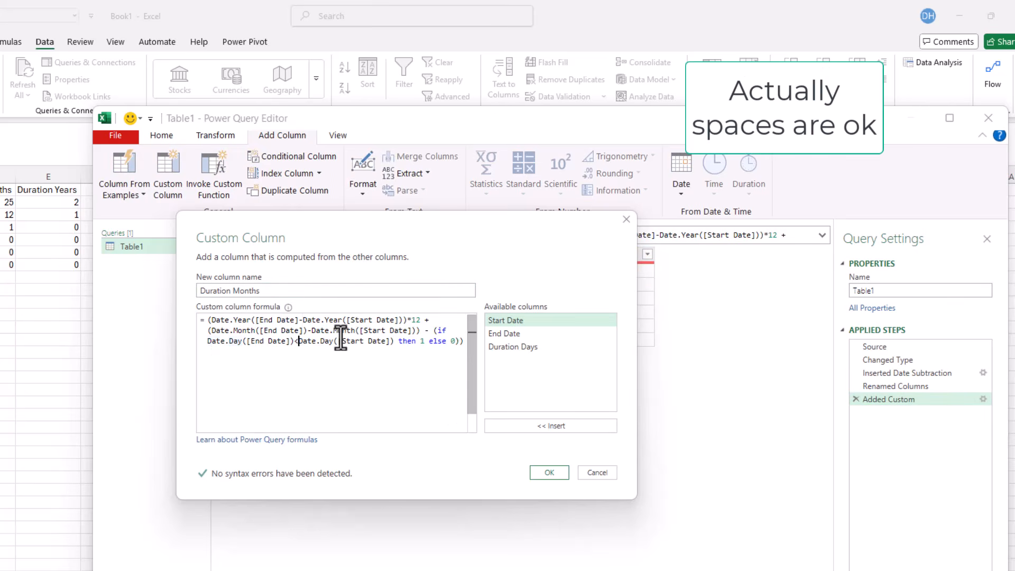
left_click(427, 330)
key("BackSpace")
left_click(432, 330)
type("(")
key("BackSpace")
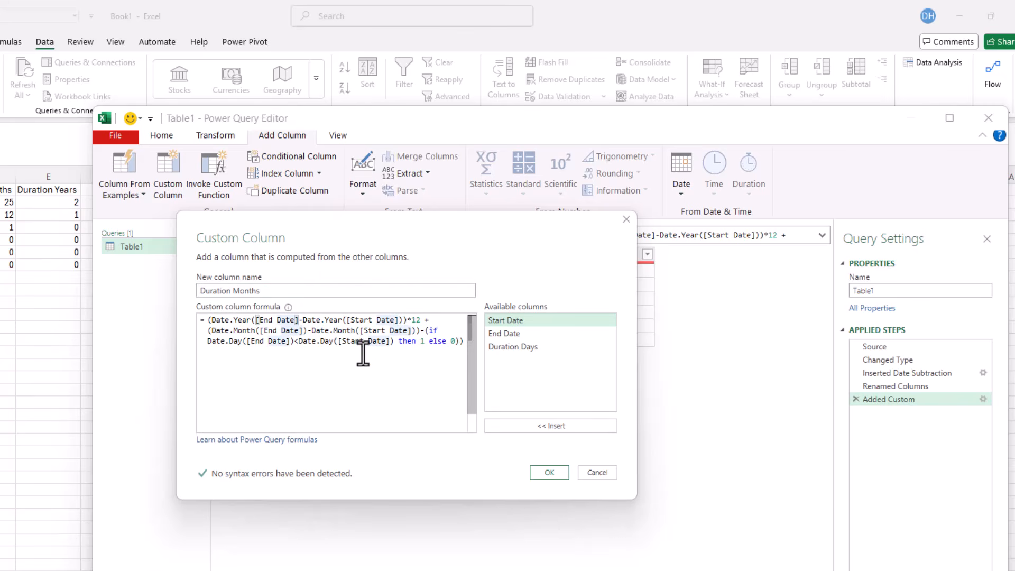
Balance the Duration Months formula by closing Date.Year([End Date]) and deleting the surplus final parenthesis, then apply it.
type(")")
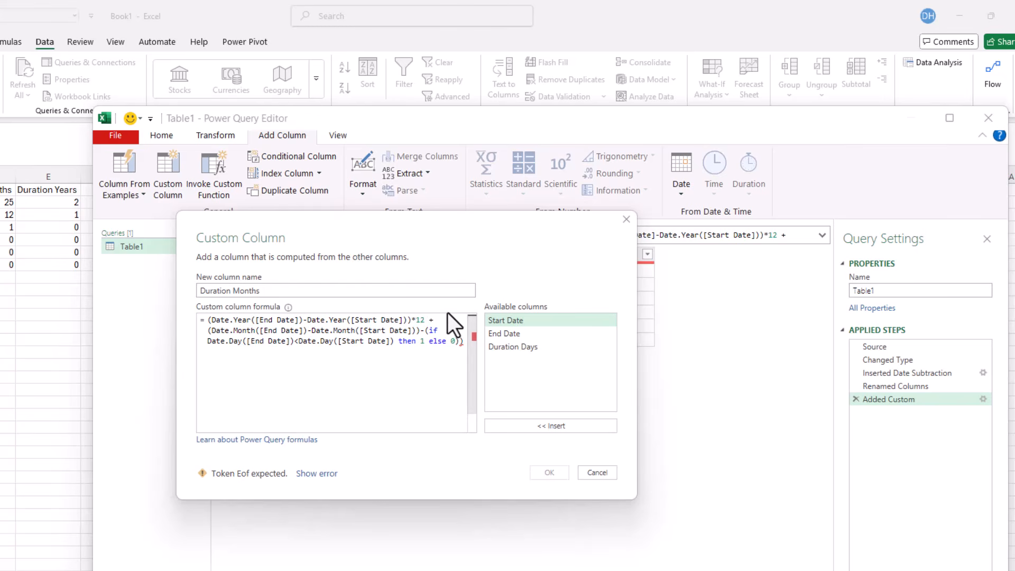
key("BackSpace")
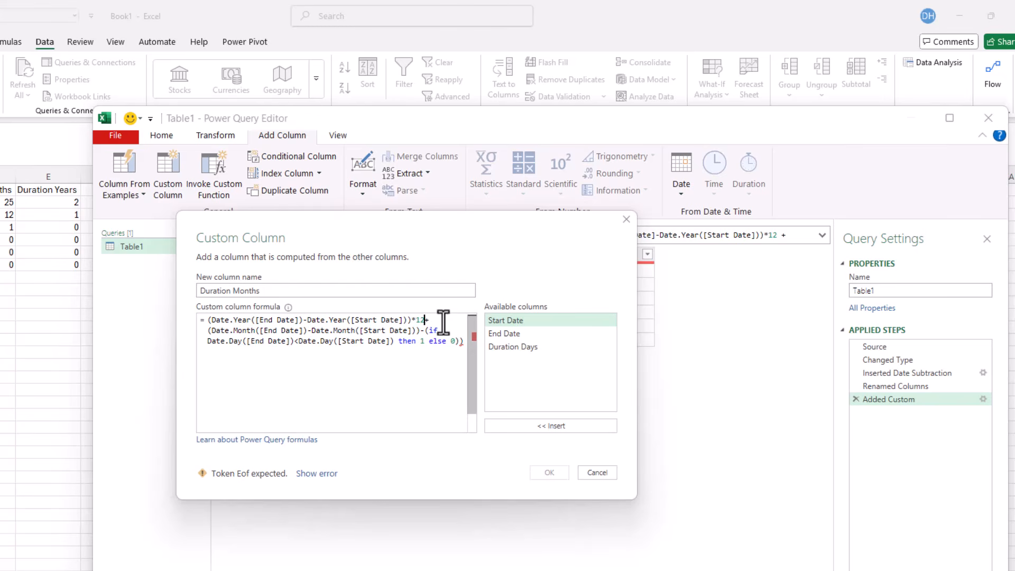
left_click(208, 331)
left_click(318, 475)
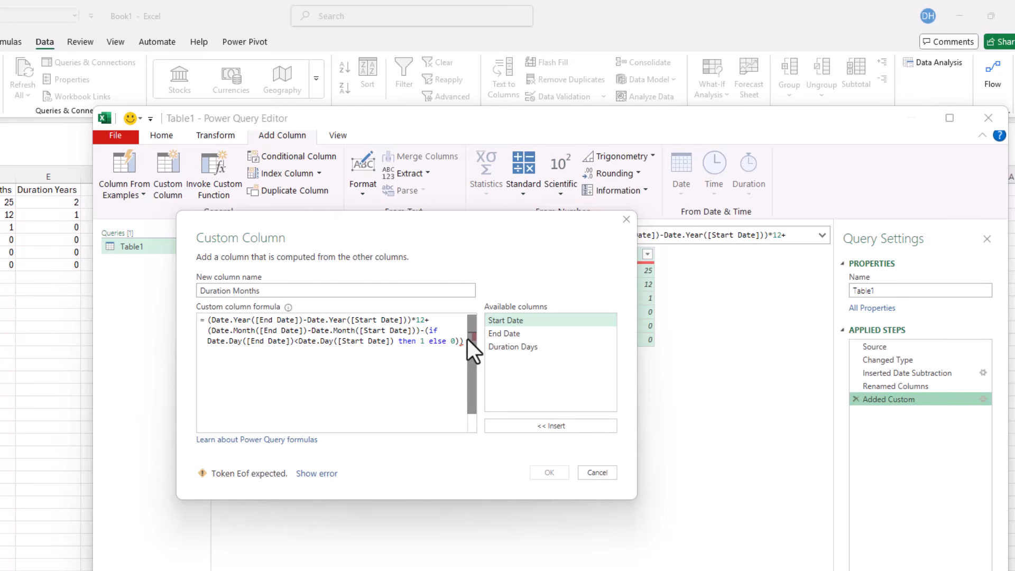
key("BackSpace")
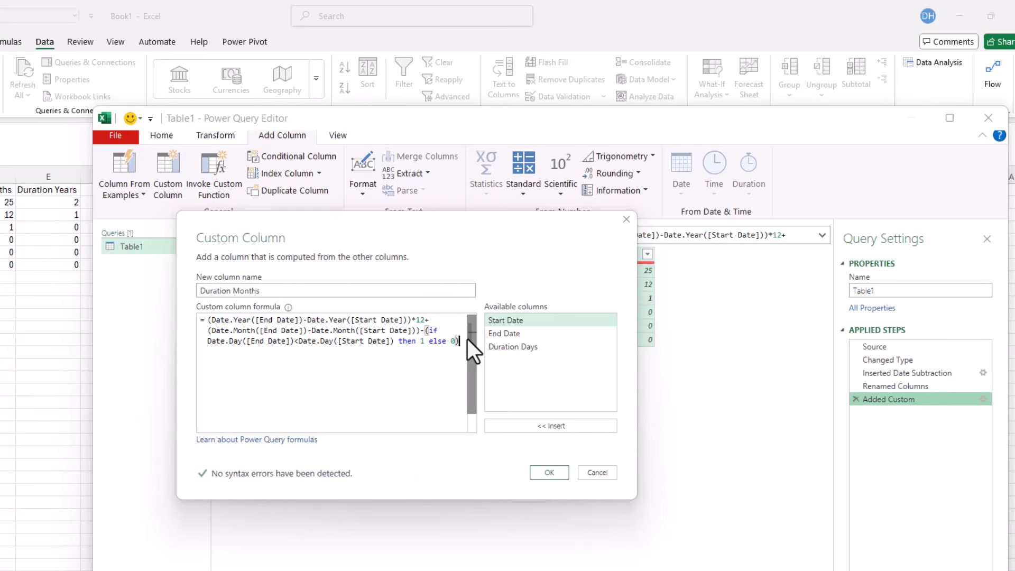
left_click(549, 472)
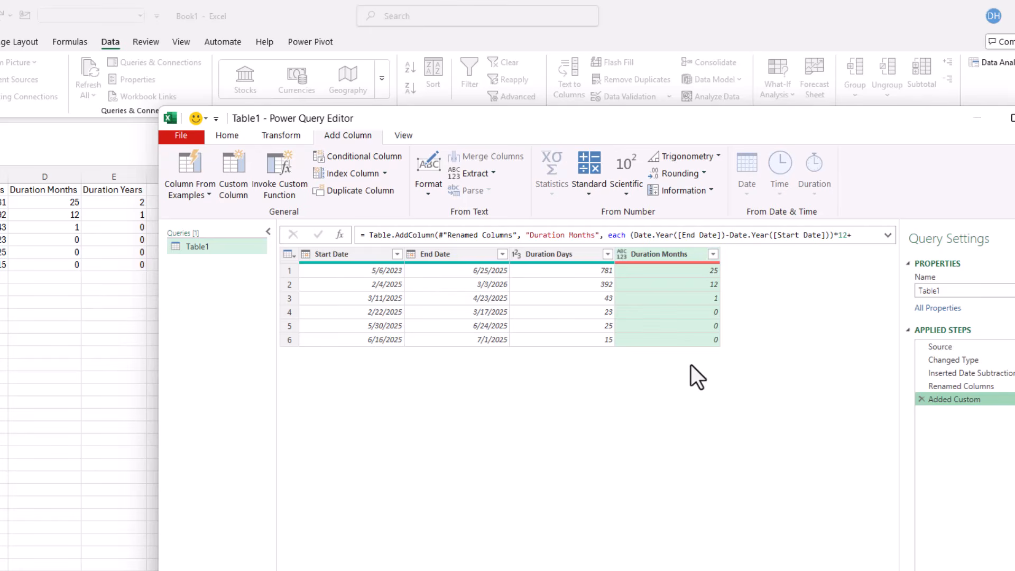
left_click(888, 235)
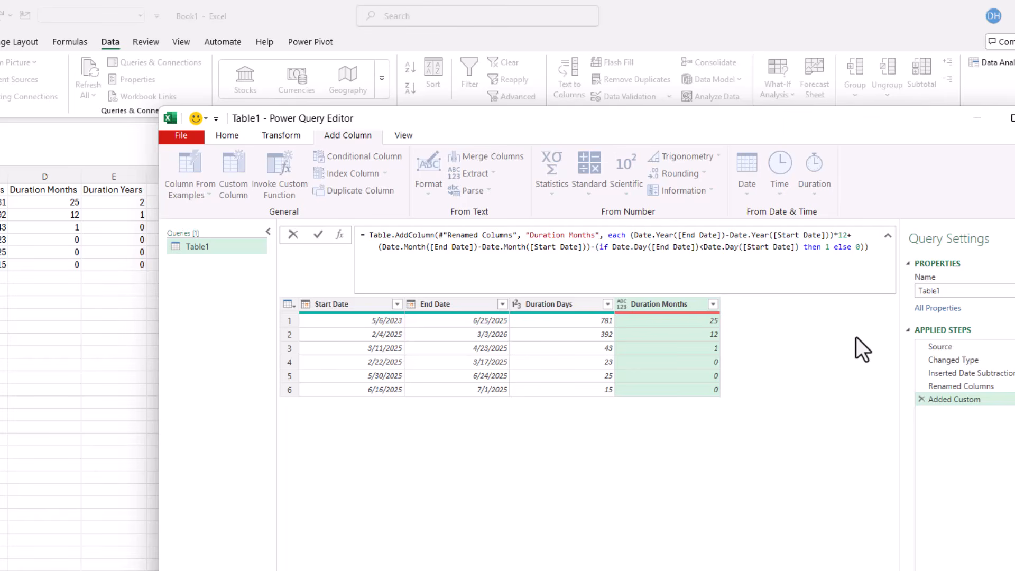
left_click(891, 236)
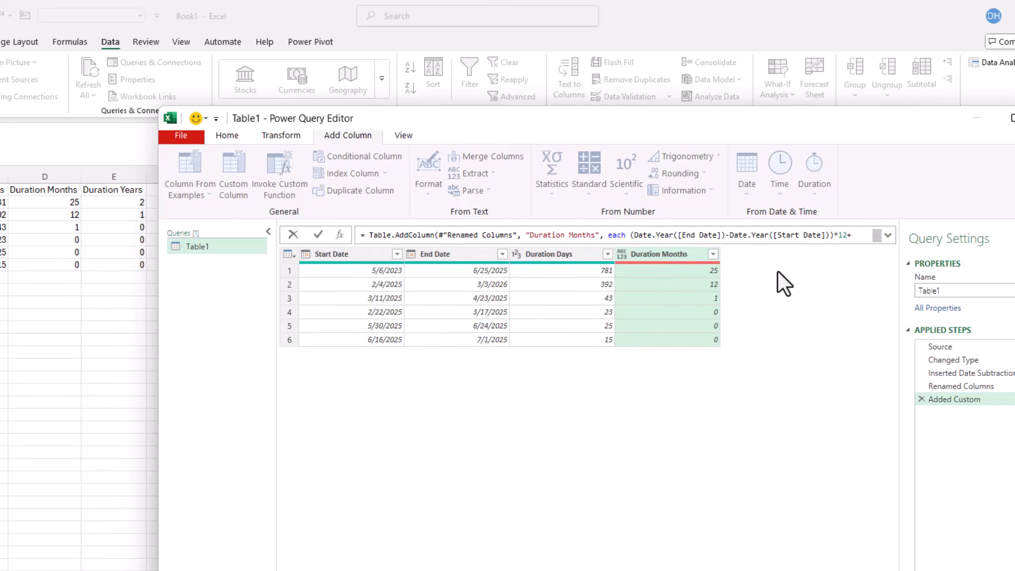
left_click(1013, 399)
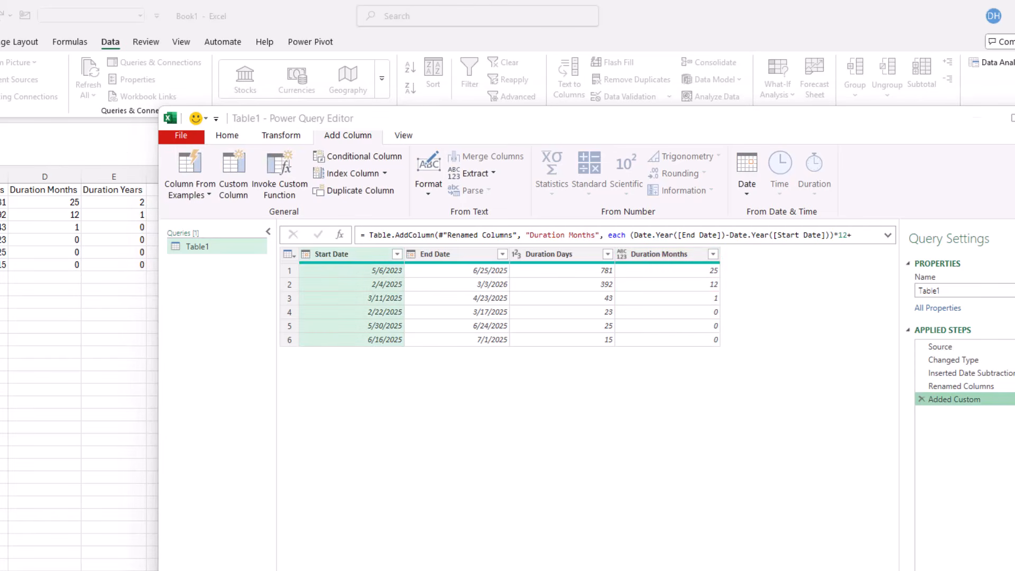
Start another custom column and name it Duration Year.
left_click(229, 161)
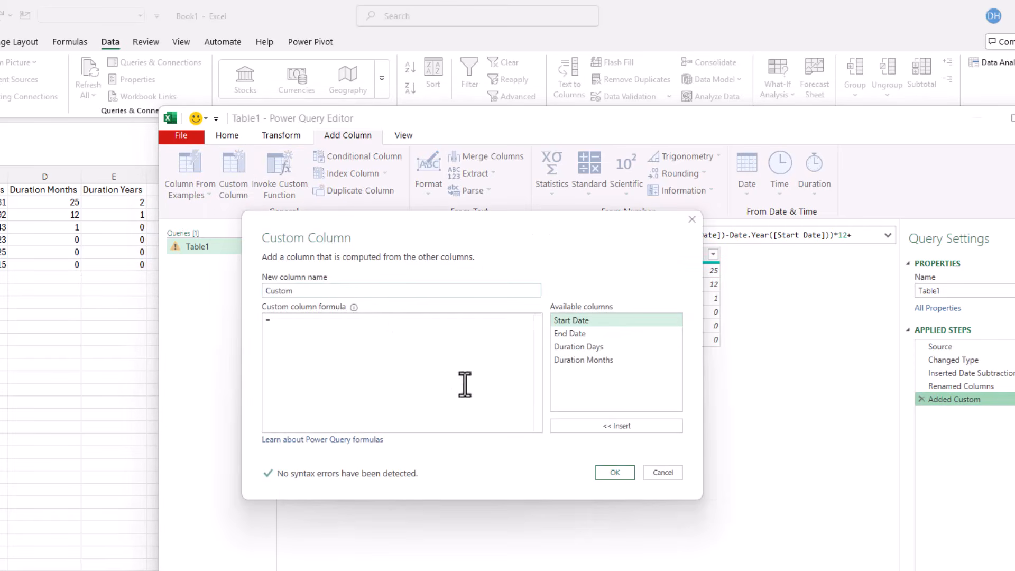
double_click(278, 291)
type("Duration Year")
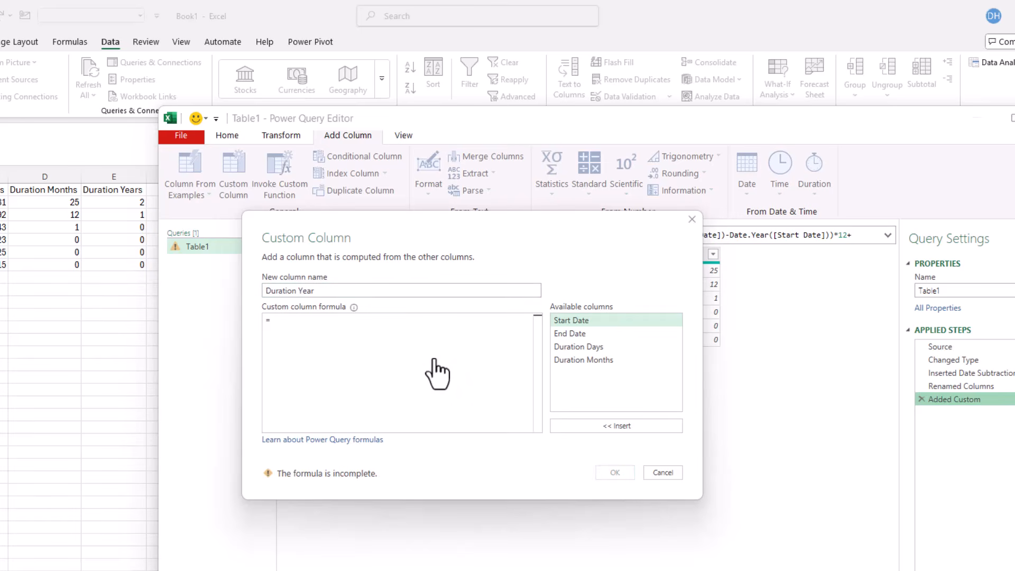
Begin the Duration Year formula with the Duration.Days( function, removing the duplicated Duration prefix.
type("Duration.Days")
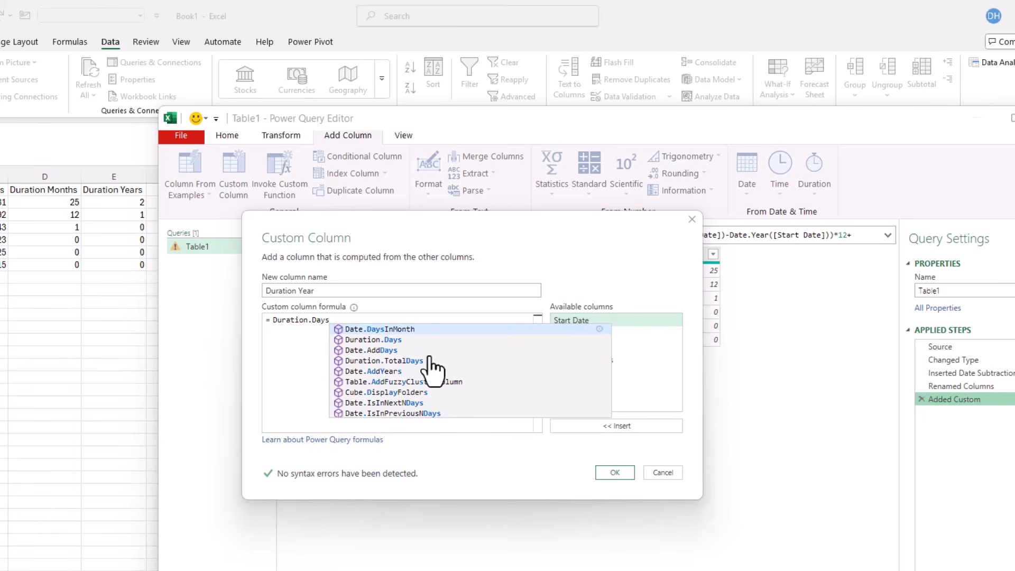
left_click(360, 340)
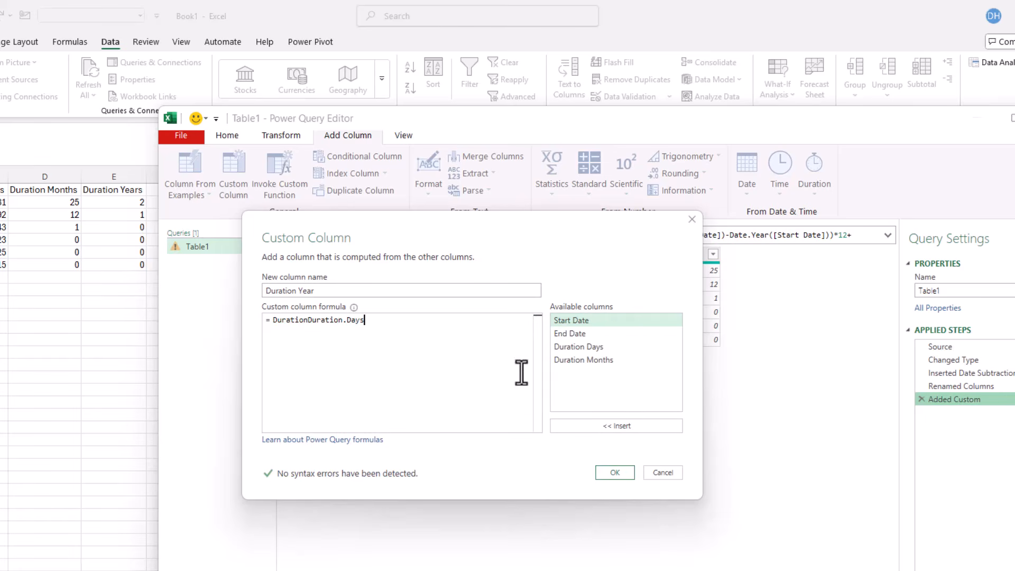
left_click(308, 320)
key("BackSpace")
key("BackSpace")
key("BackSpace")
key("BackSpace")
key("BackSpace")
key("BackSpace")
key("BackSpace")
key("BackSpace")
left_click(337, 324)
type("(")
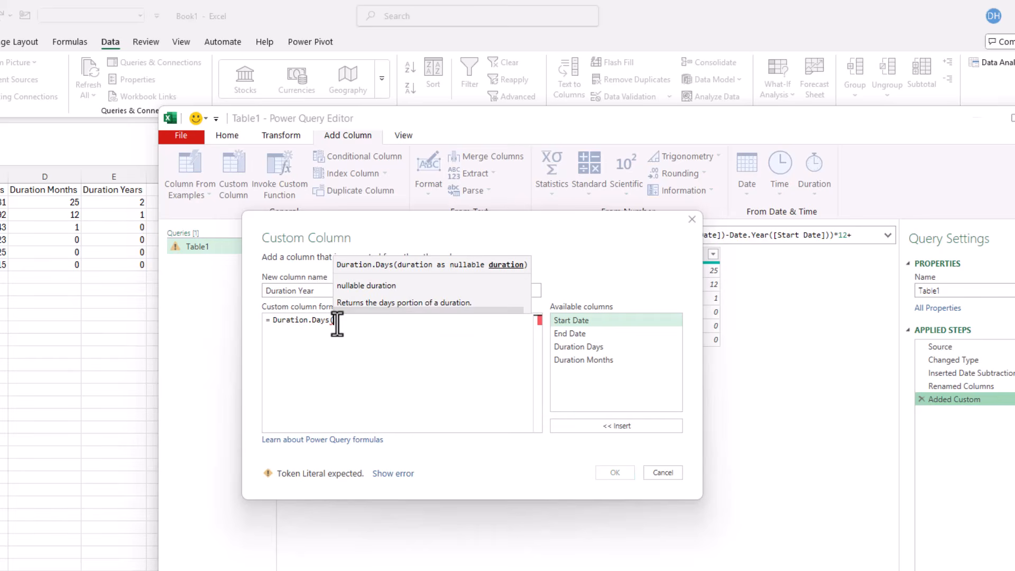
Complete the Duration Year formula as Duration.Days([End Date]-[Start Date])/365 and create the column.
double_click(563, 332)
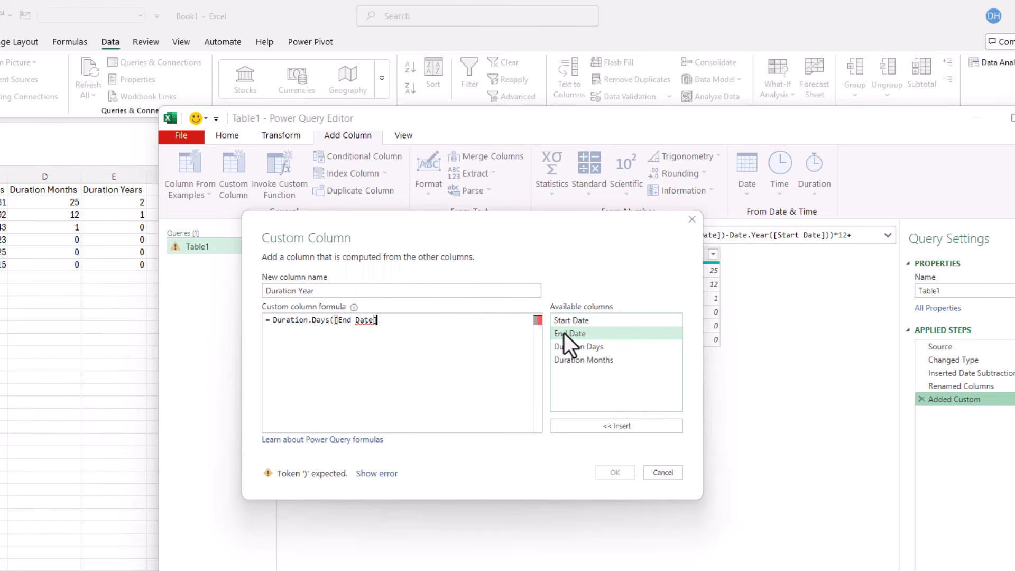
type("-")
double_click(570, 322)
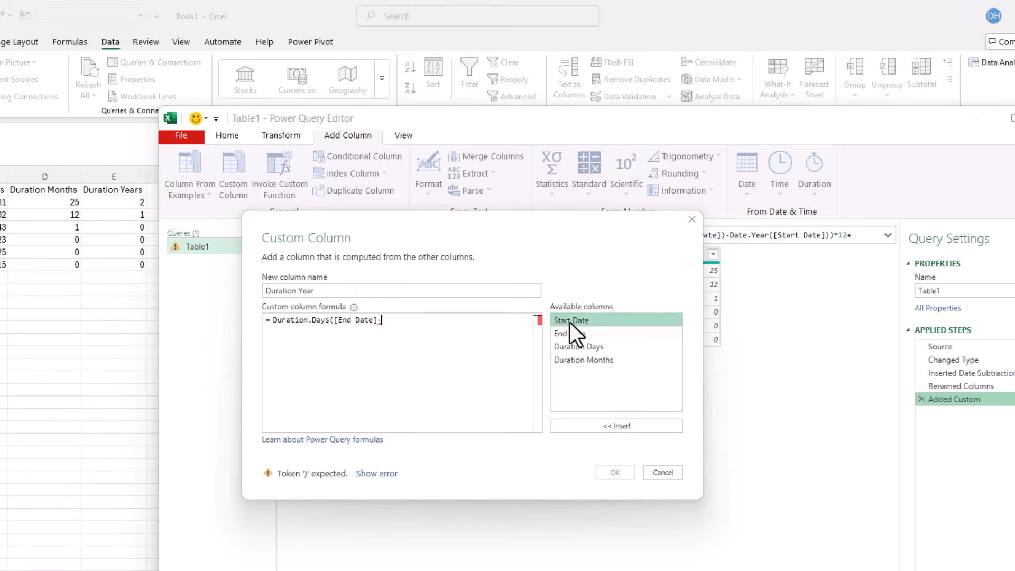
type(")")
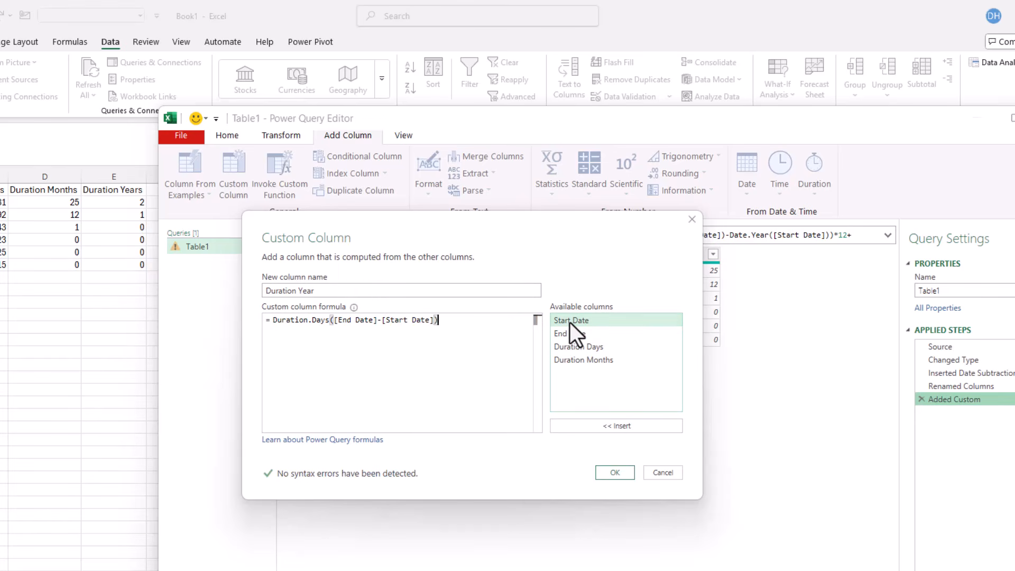
type("/365")
left_click(621, 476)
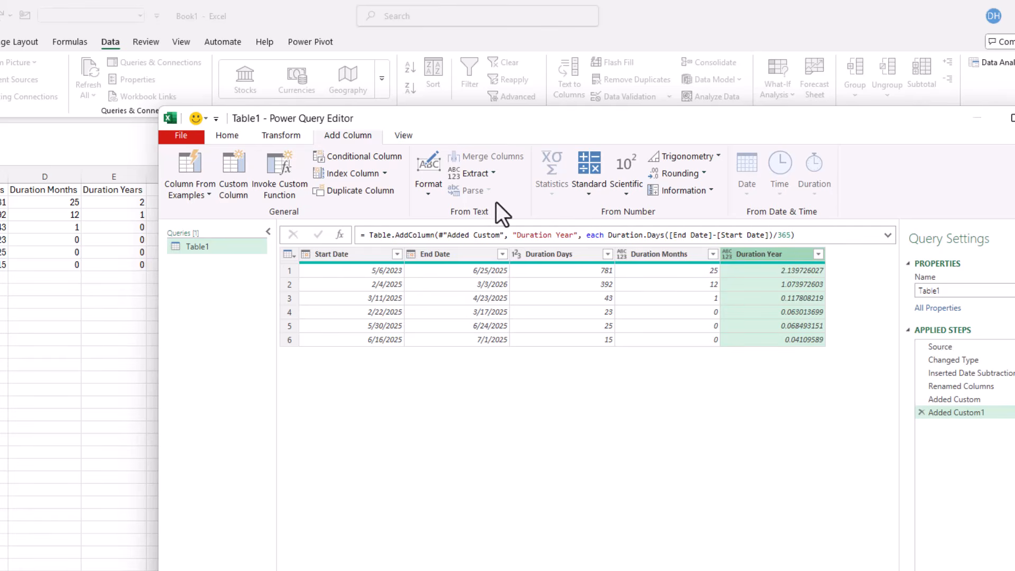
Round the Duration Year column down to whole numbers and load the query into the workbook.
left_click(282, 138)
left_click(876, 173)
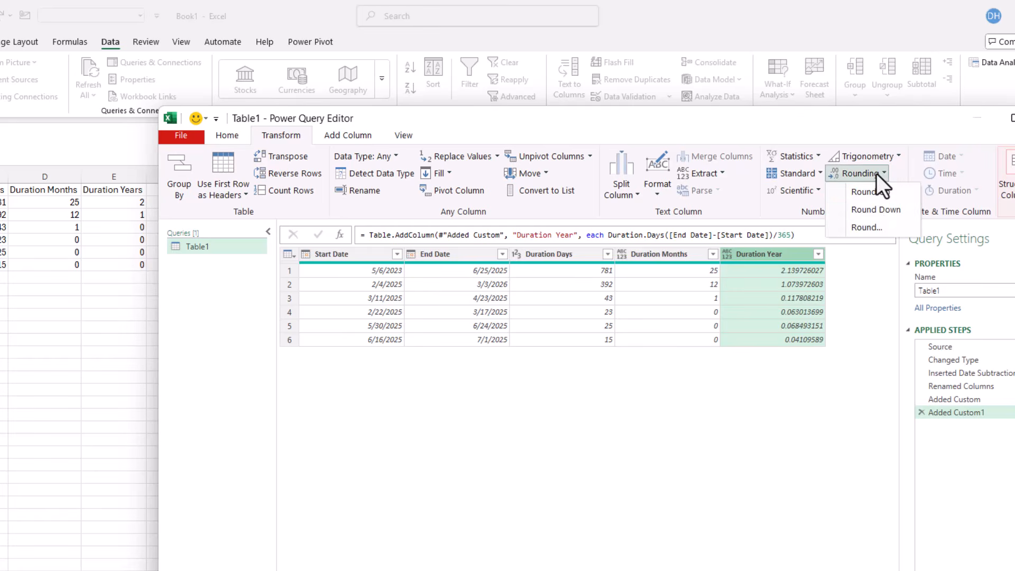
left_click(883, 211)
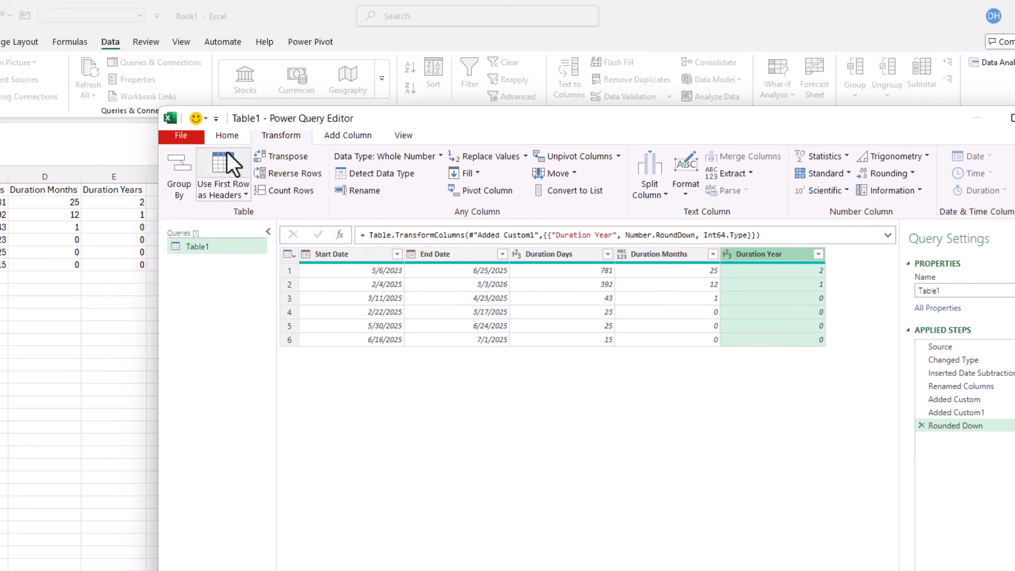
left_click(220, 134)
left_click(182, 161)
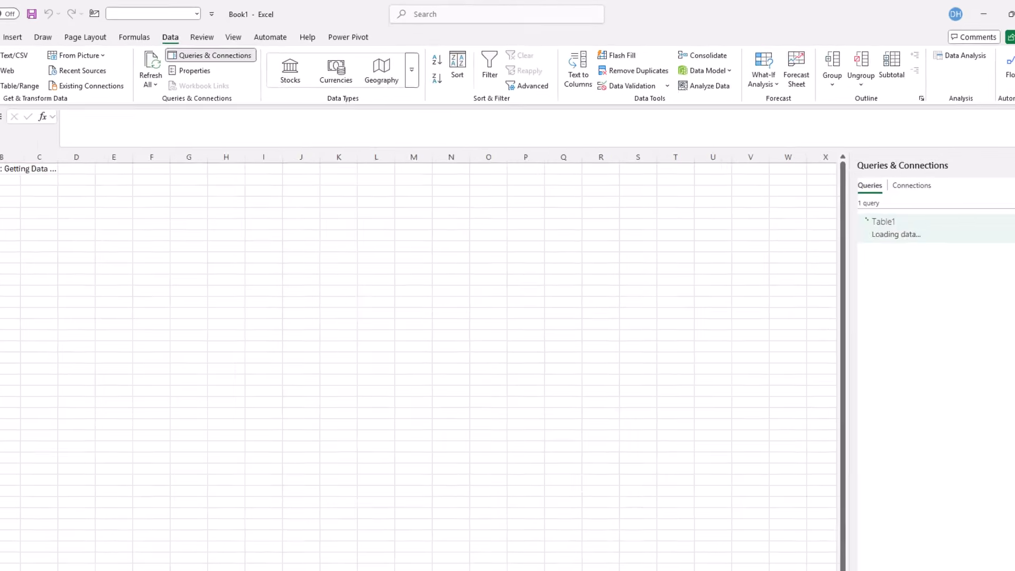
Copy the whole loaded query table A1:E7 and paste it into Sheet1 starting at cell M1.
left_click_drag(24, 153, 255, 205)
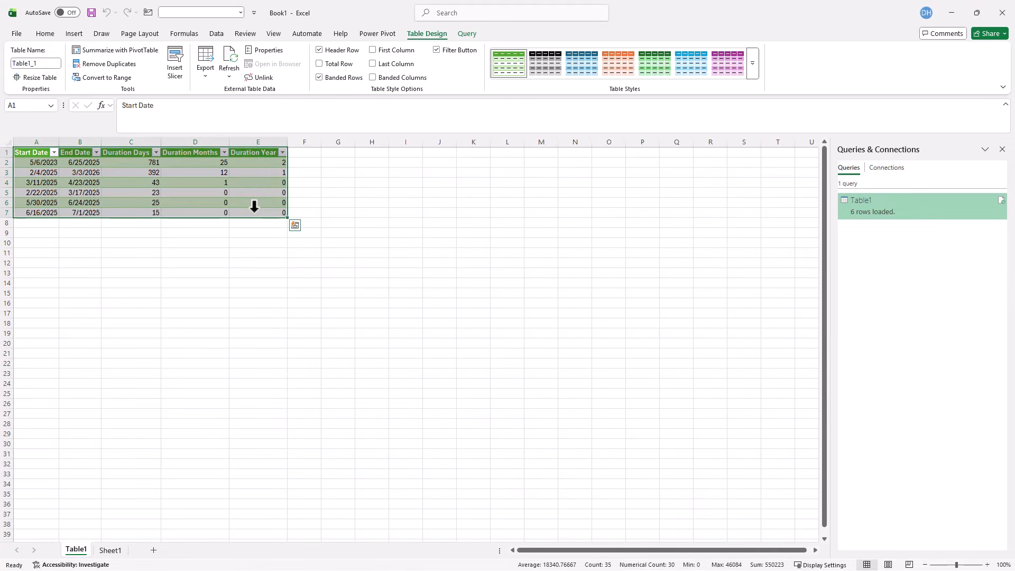
key("ctrl+c")
left_click(111, 551)
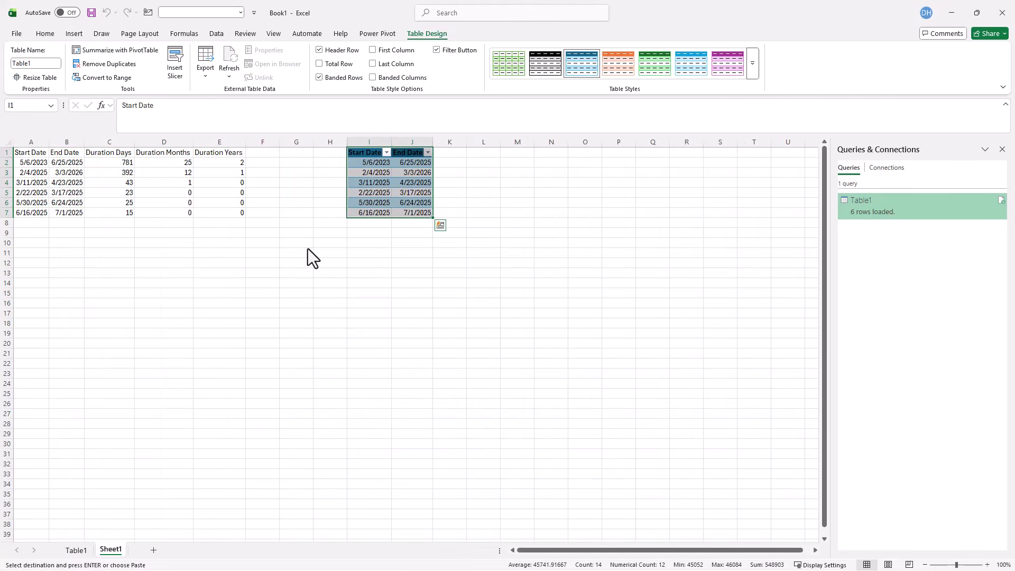
left_click(516, 153)
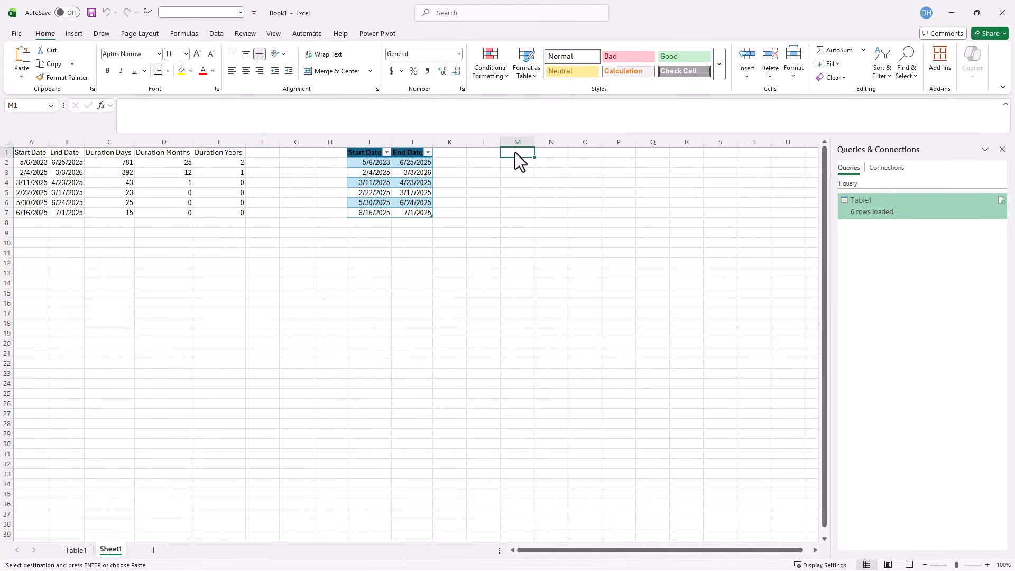
key("Return")
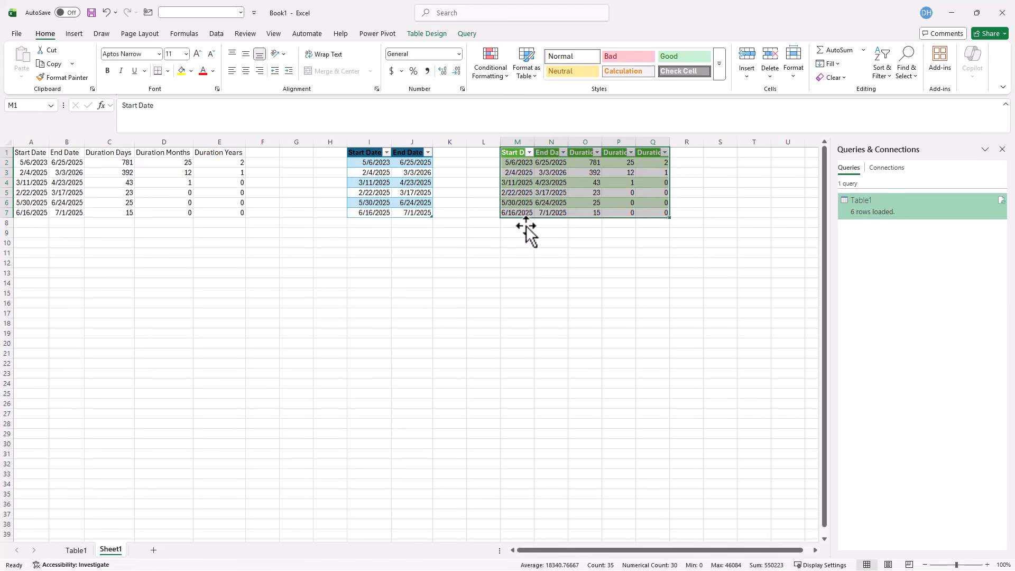
Add a row to the source table in columns I:J with start date 6/1/25 and end date 7/2/25.
left_click(418, 212)
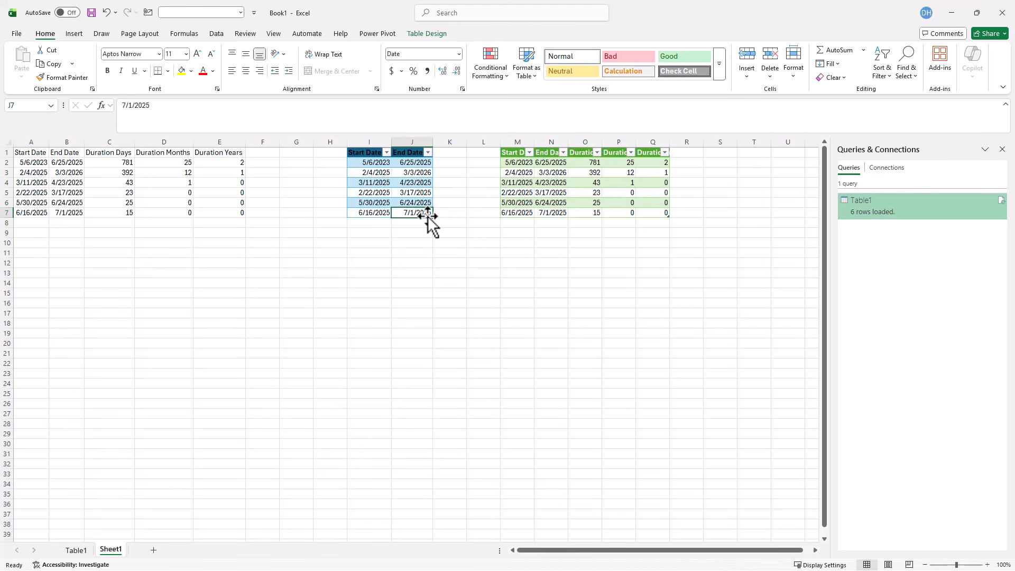
key("Tab")
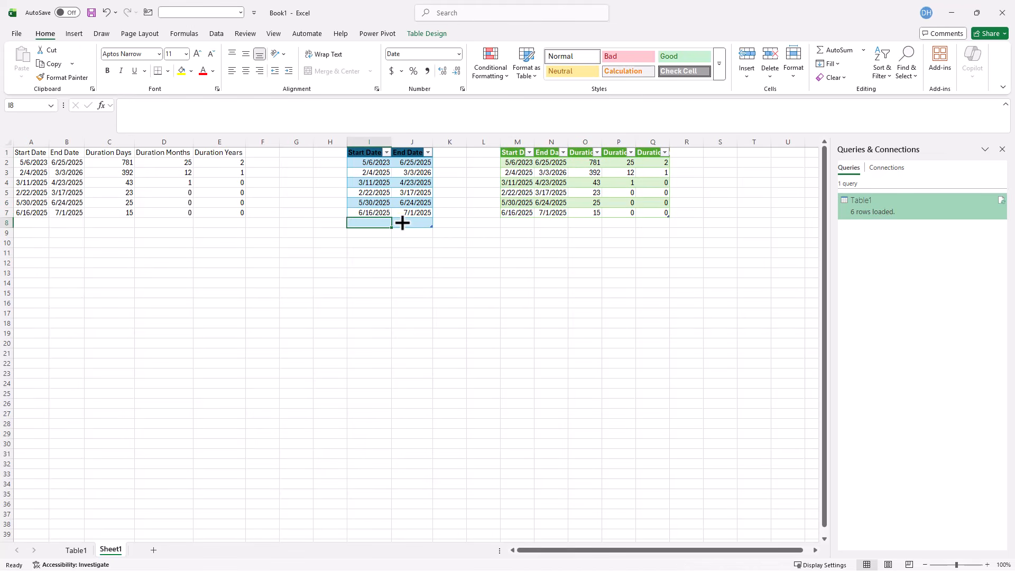
type("6/1/25")
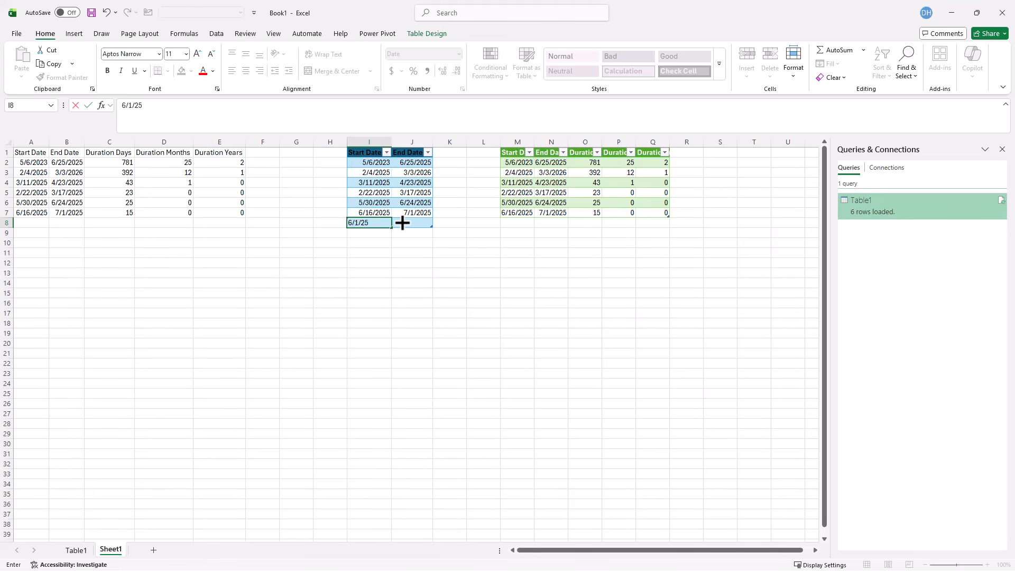
key("Tab")
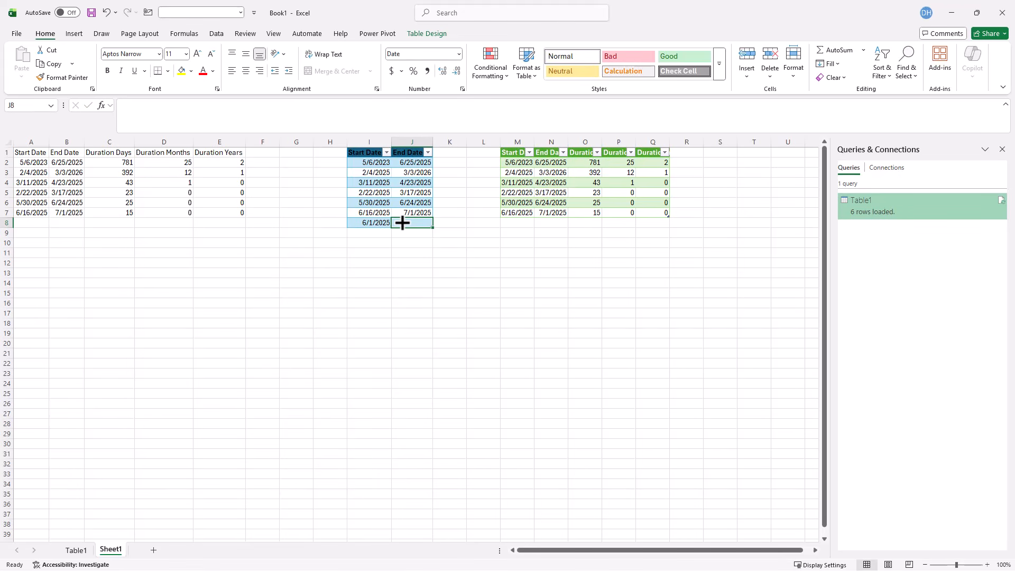
type("7/2/25")
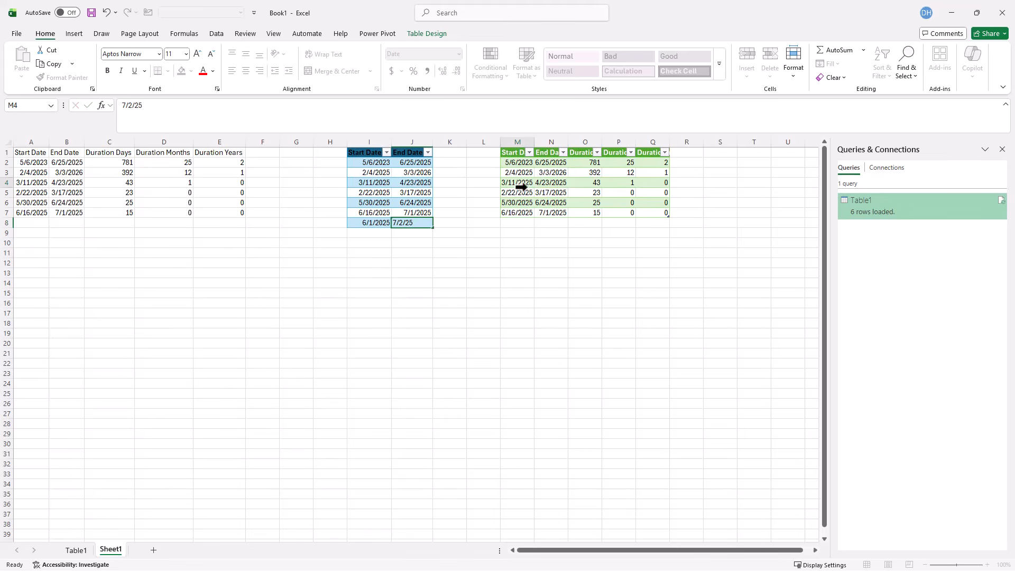
Refresh the query output table in columns M:Q to pull in the added source row.
left_click(520, 183)
right_click(562, 186)
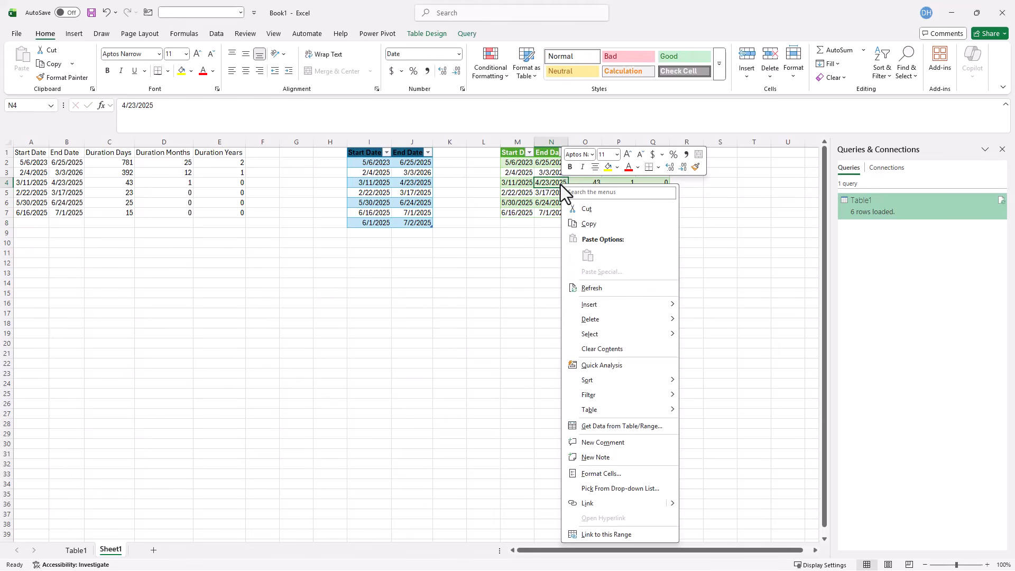
left_click(599, 288)
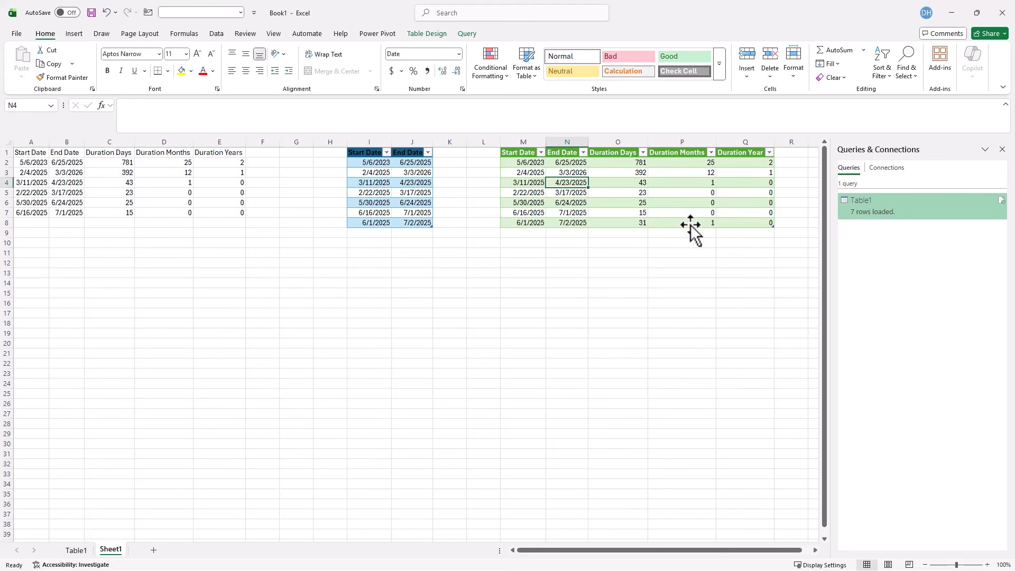
Copy the new date pair from I8:J8 and paste it as values only at cell A8.
left_click_drag(371, 223, 404, 222)
key("ctrl+c")
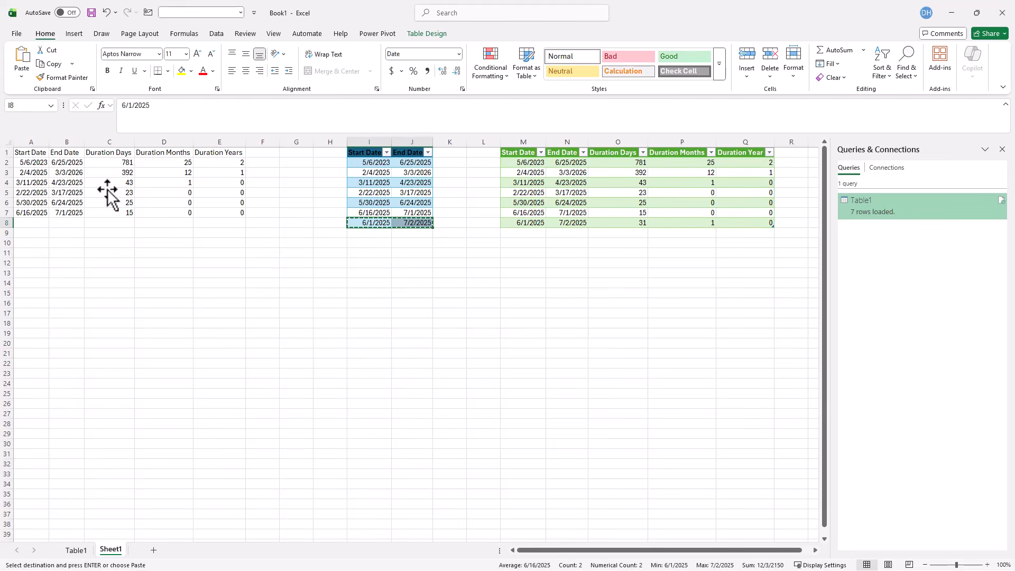
left_click(15, 222)
left_click(25, 79)
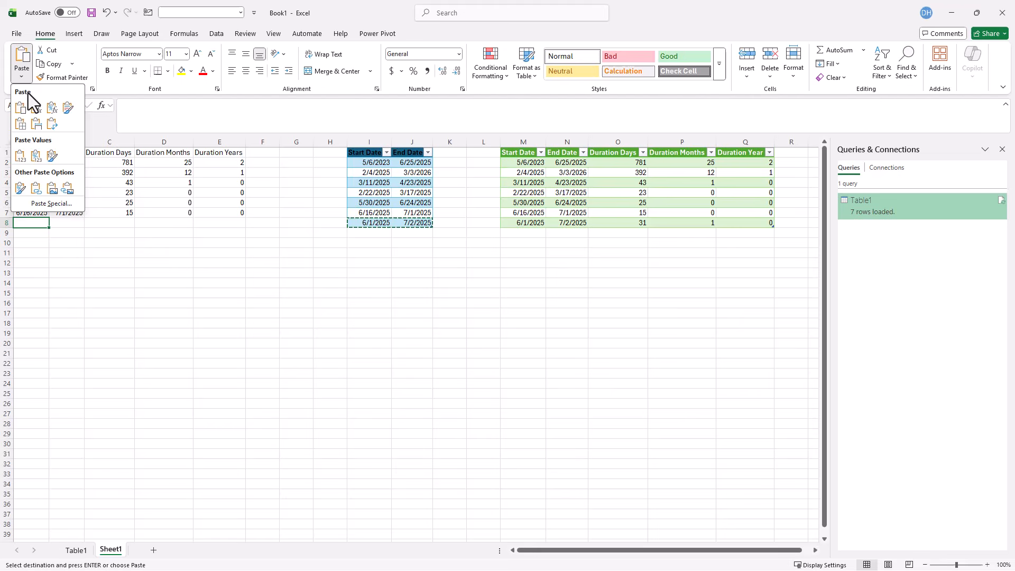
left_click(20, 155)
Apply the date format of A7:B7 to A8:B8 with Format Painter.
left_click_drag(37, 213, 67, 214)
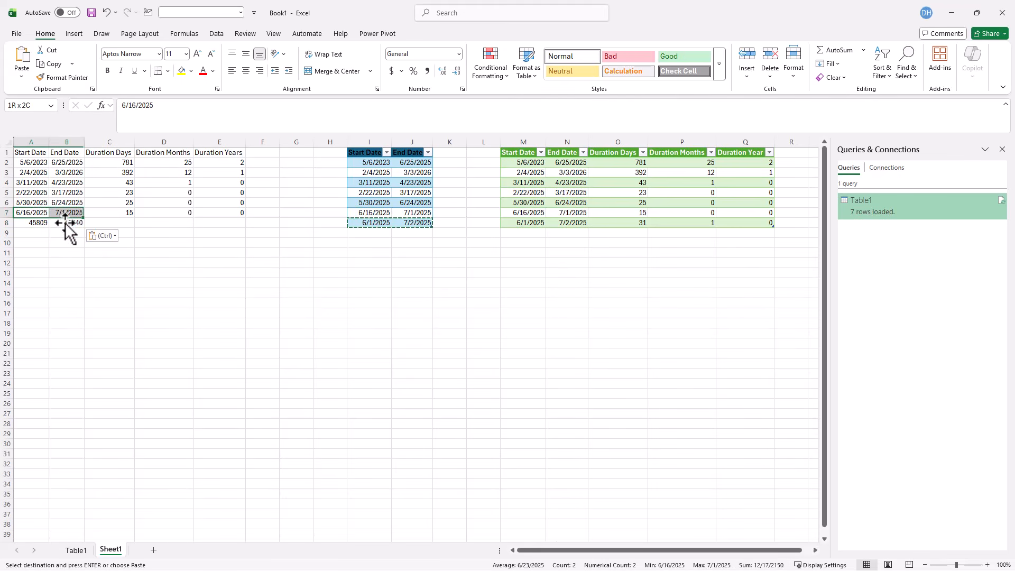
left_click(65, 78)
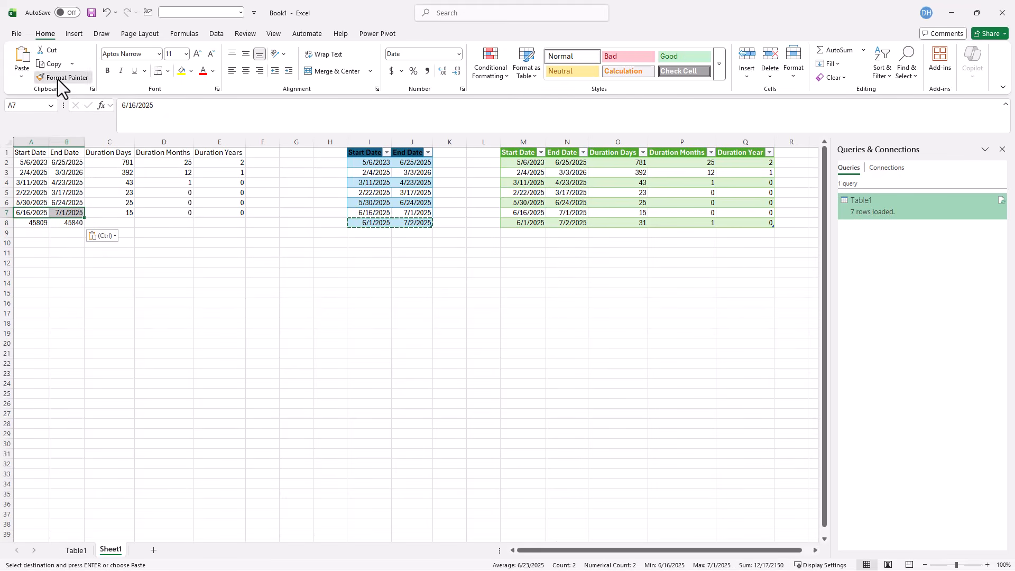
left_click(25, 228)
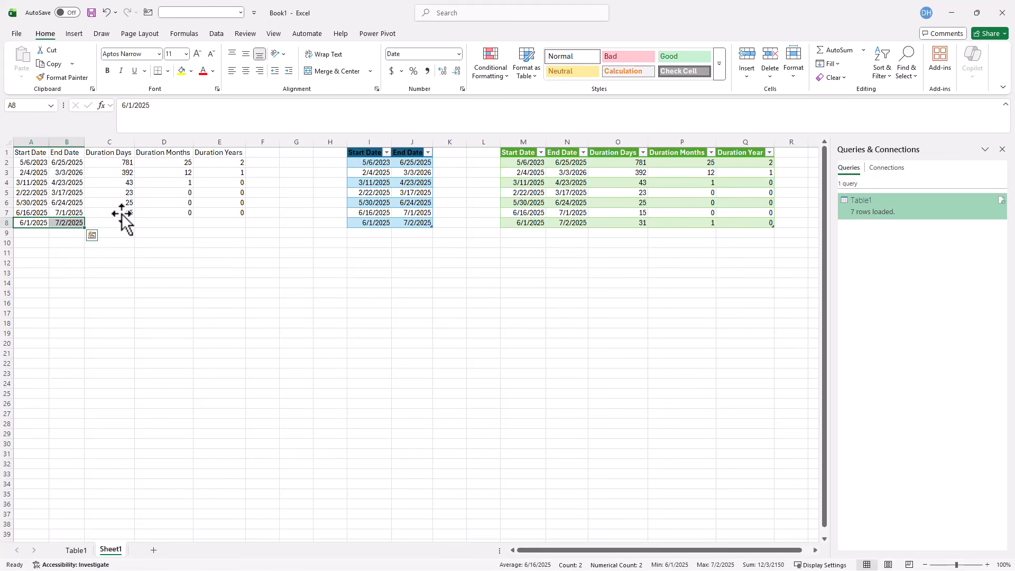
Fill the DATEDIF formulas in C7:E7 down to row 8.
left_click_drag(121, 213, 248, 229)
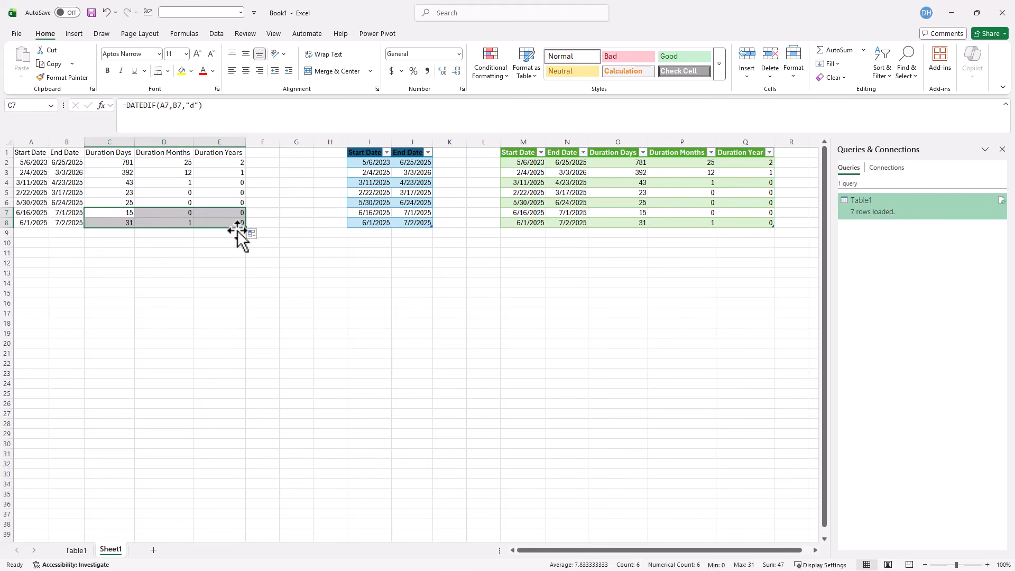
left_click(602, 404)
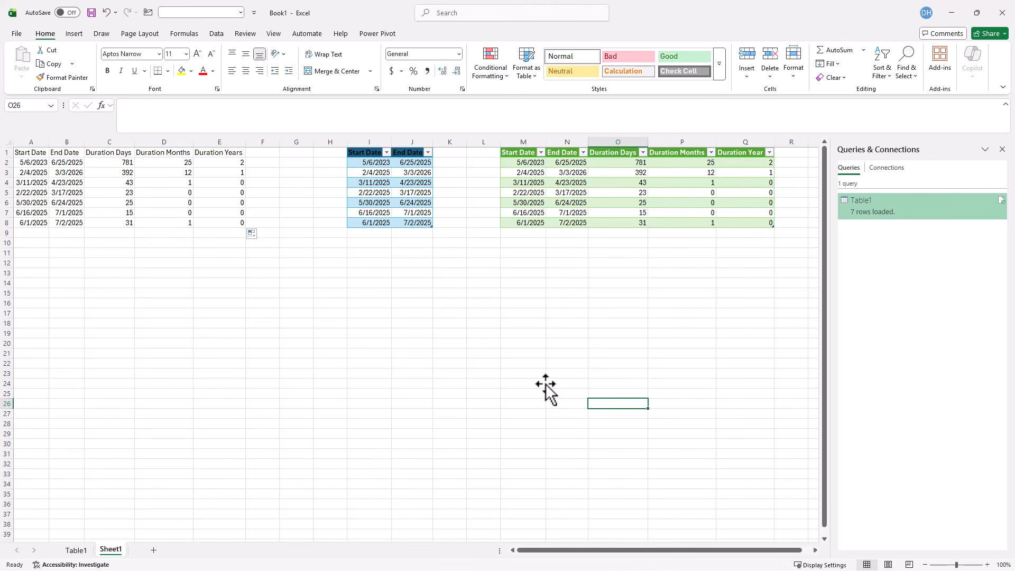
Inspect the DATEDIF formula in cell E8 and open the Table1 query in the Power Query Editor.
left_click(222, 223)
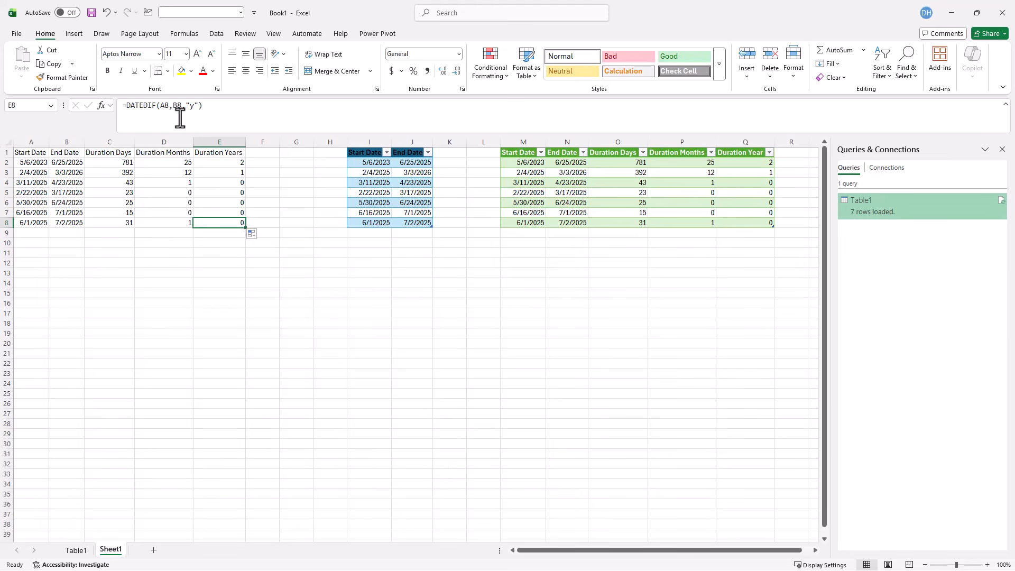
double_click(880, 208)
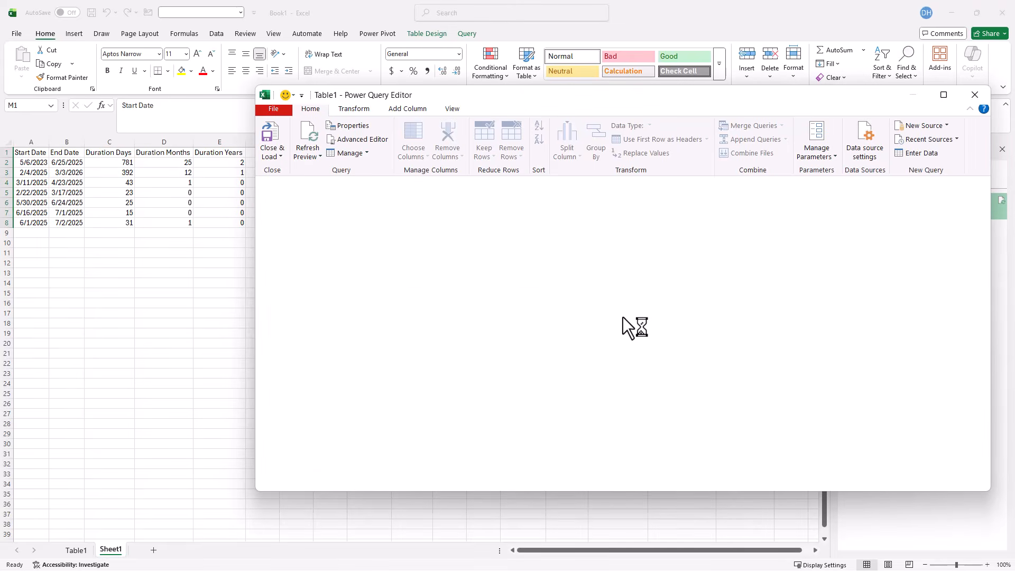